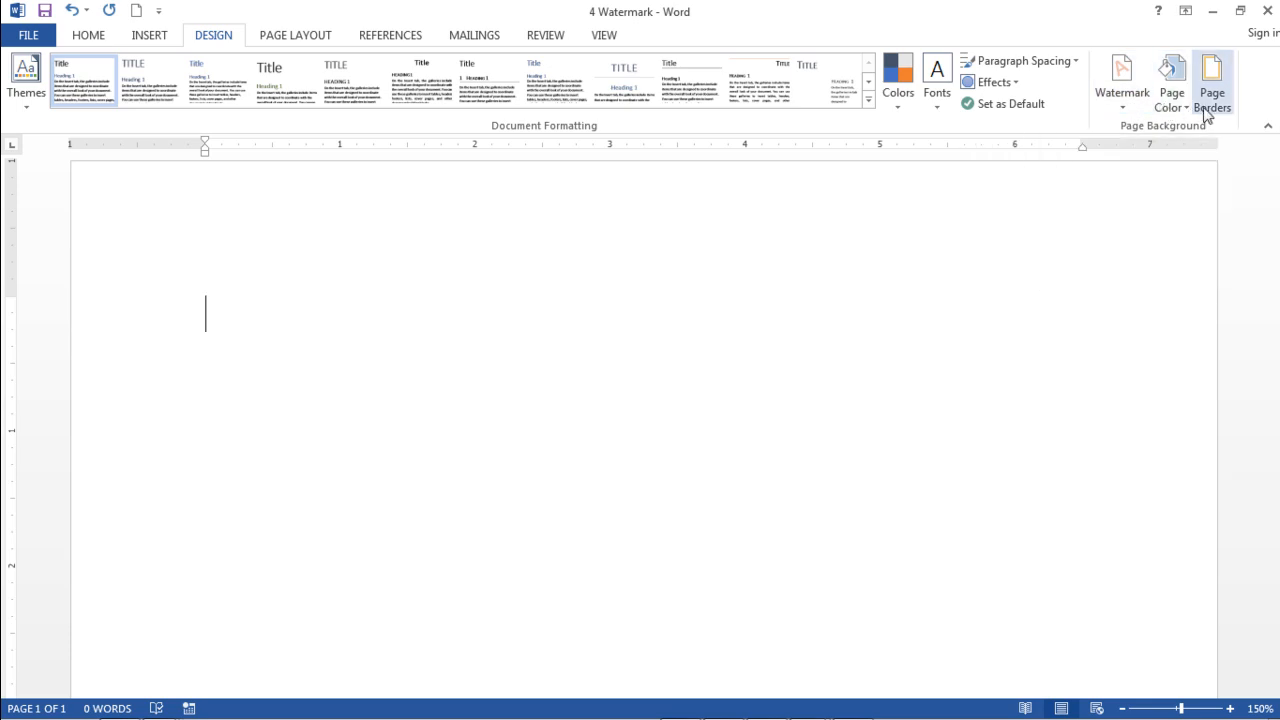
# Step: Apply the URGENT 1 watermark from the watermark gallery
pyautogui.click(1121, 102)
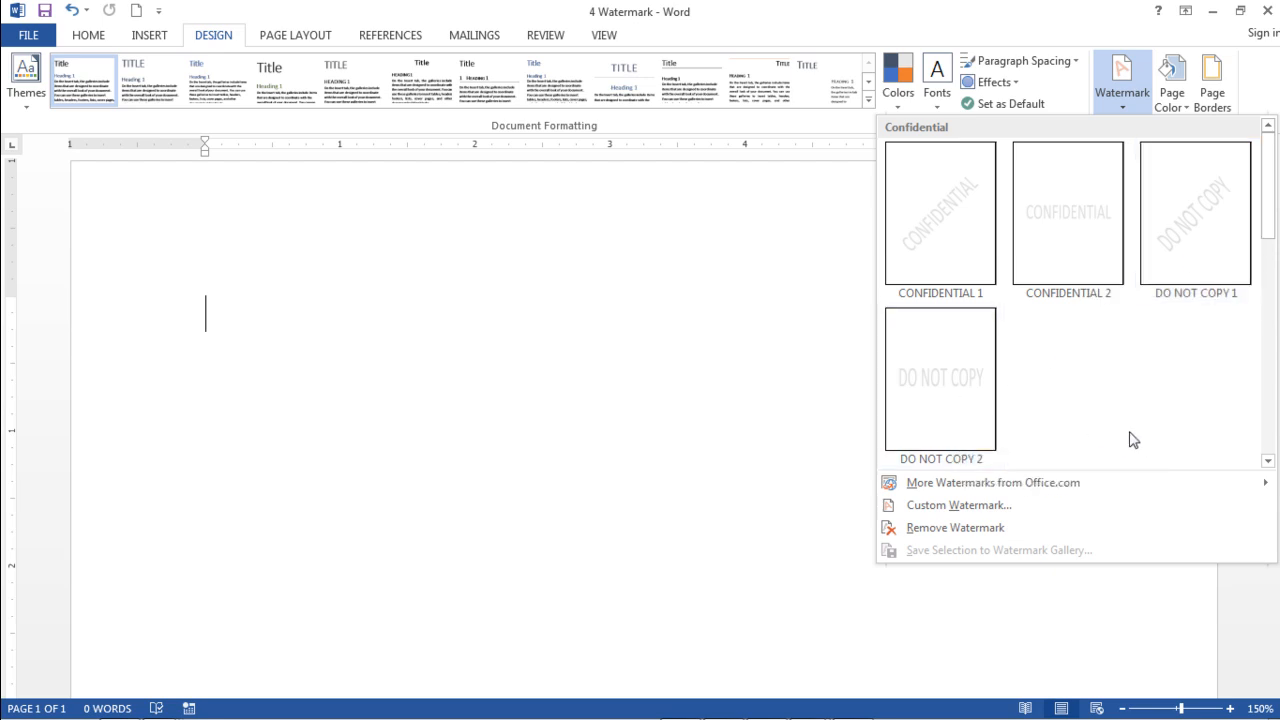
pyautogui.click(1267, 462)
pyautogui.click(1267, 462)
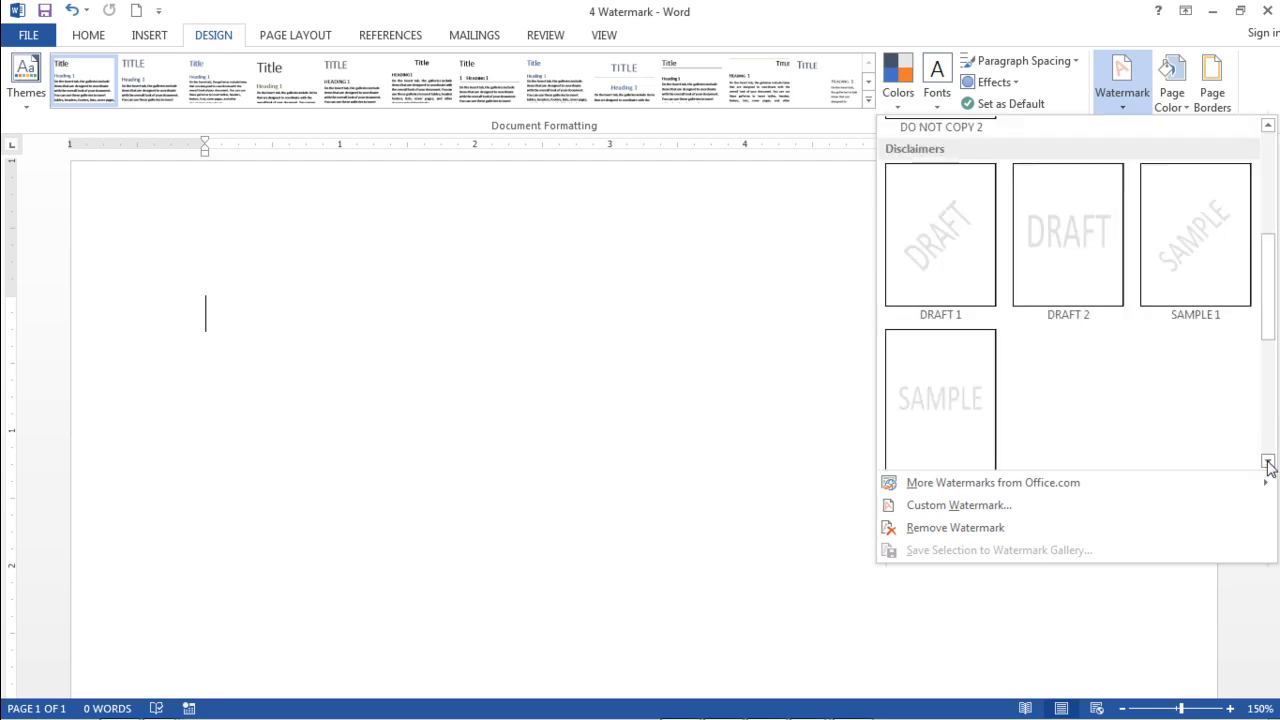
pyautogui.click(1267, 462)
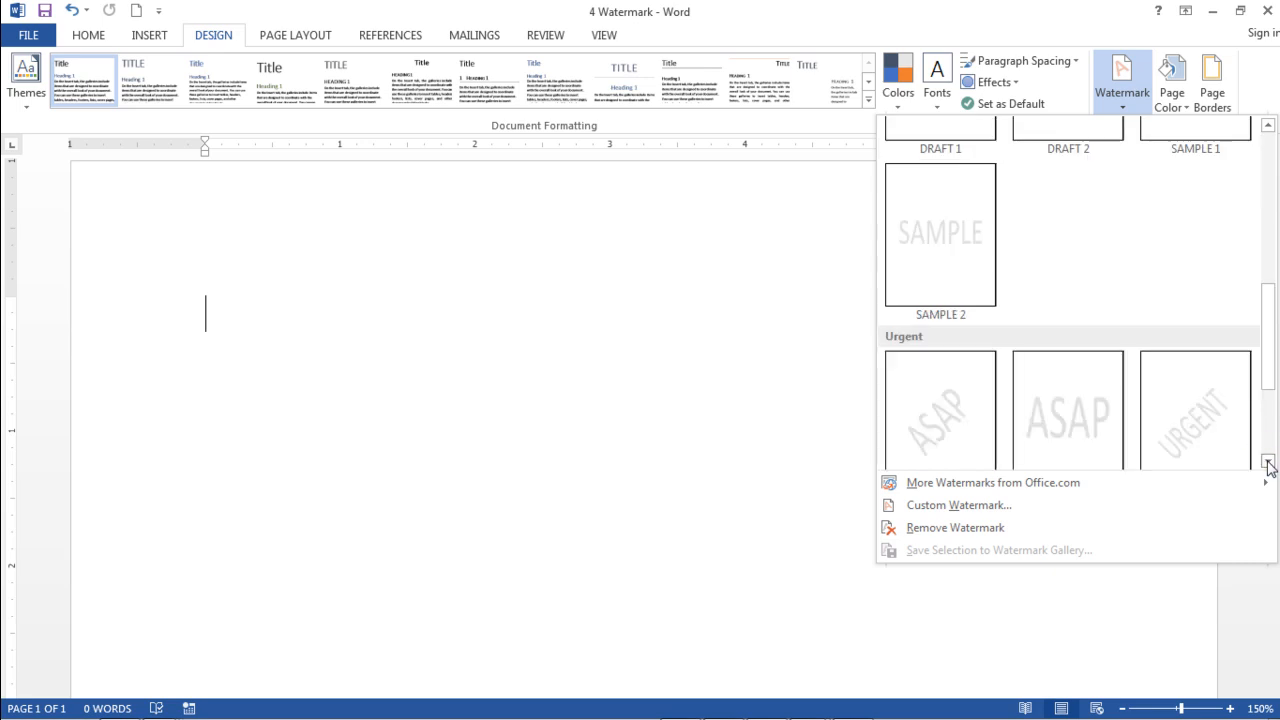
pyautogui.click(1267, 462)
pyautogui.click(1267, 462)
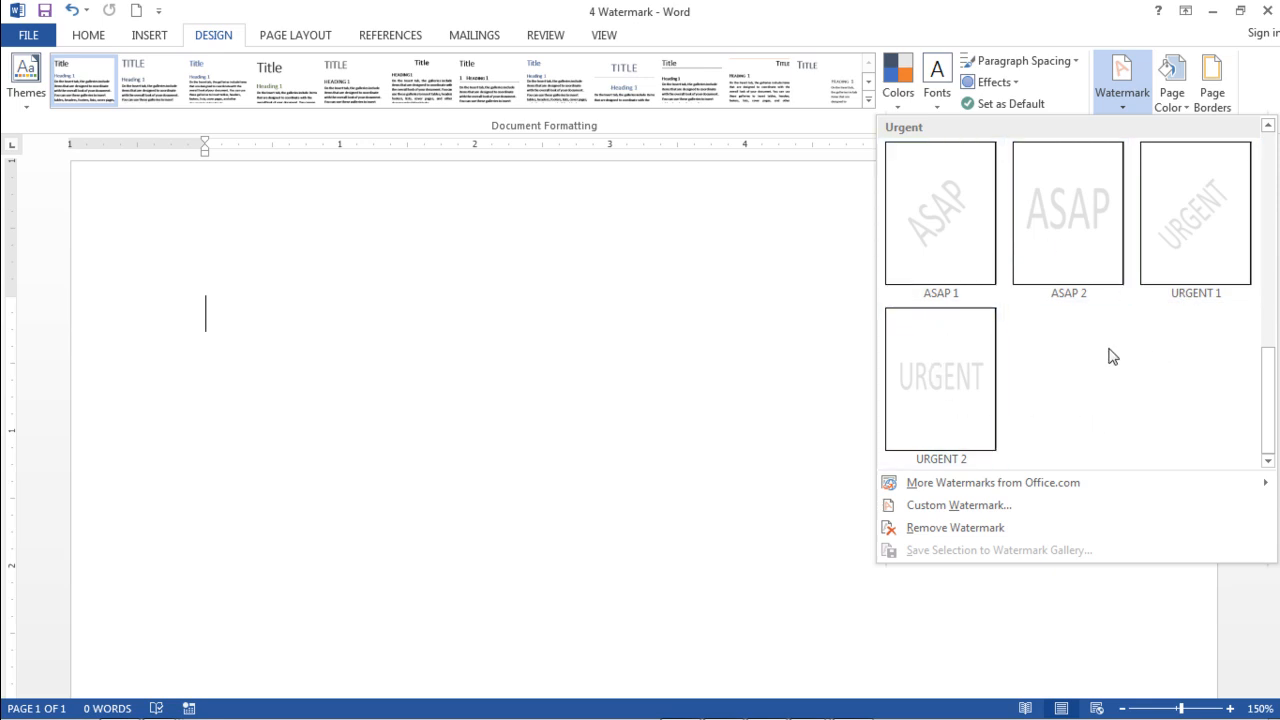
pyautogui.click(1191, 258)
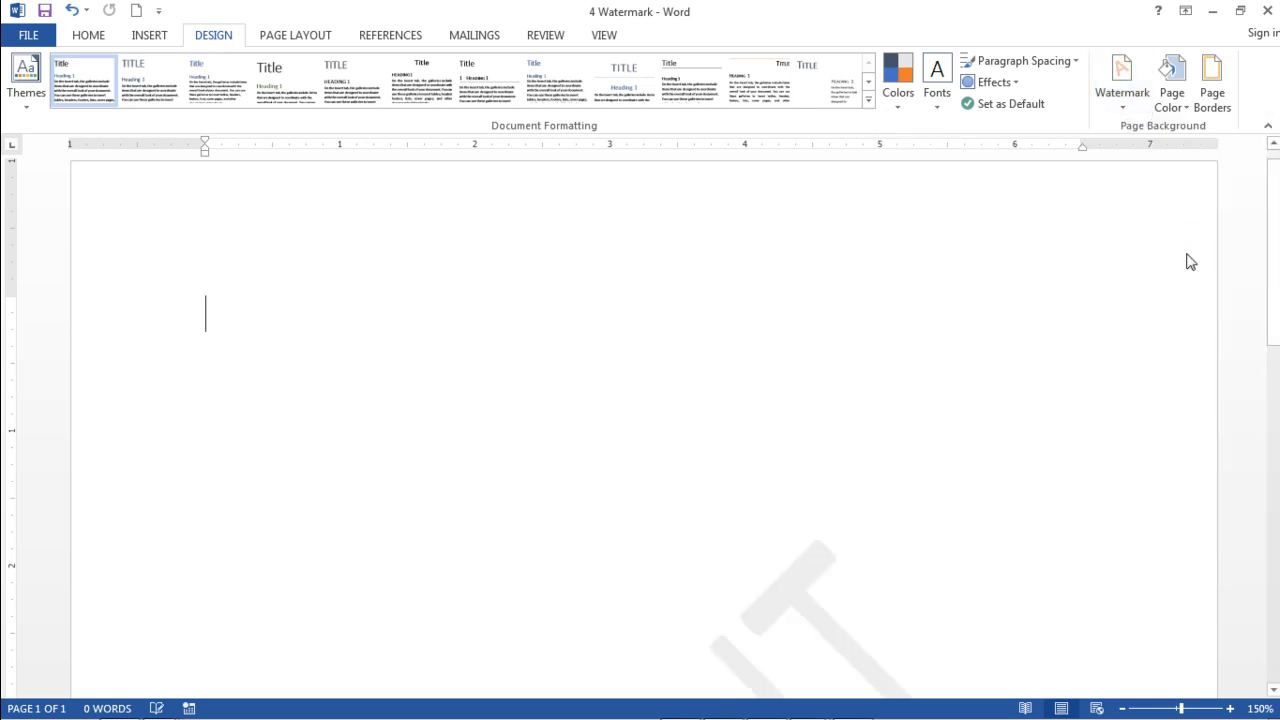
# Step: Open the custom watermark settings with the text watermark option selected
pyautogui.scroll(-10, 1001, 416)
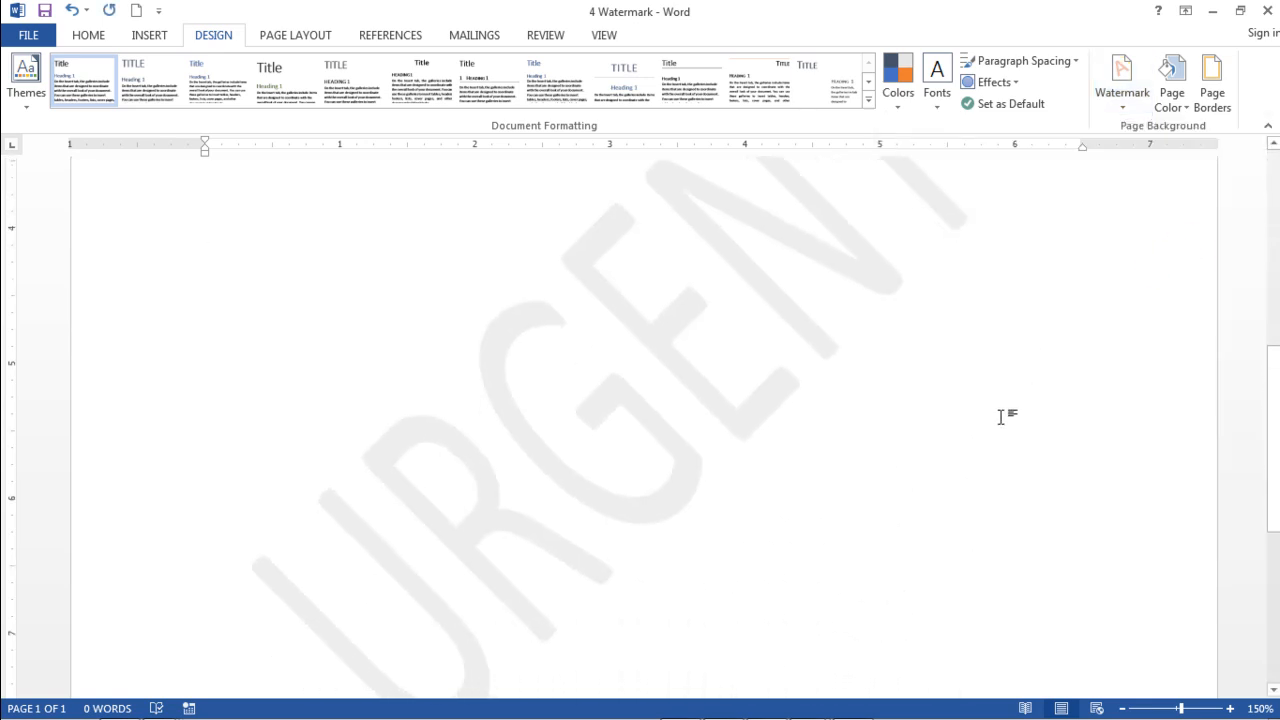
pyautogui.scroll(6, 1001, 416)
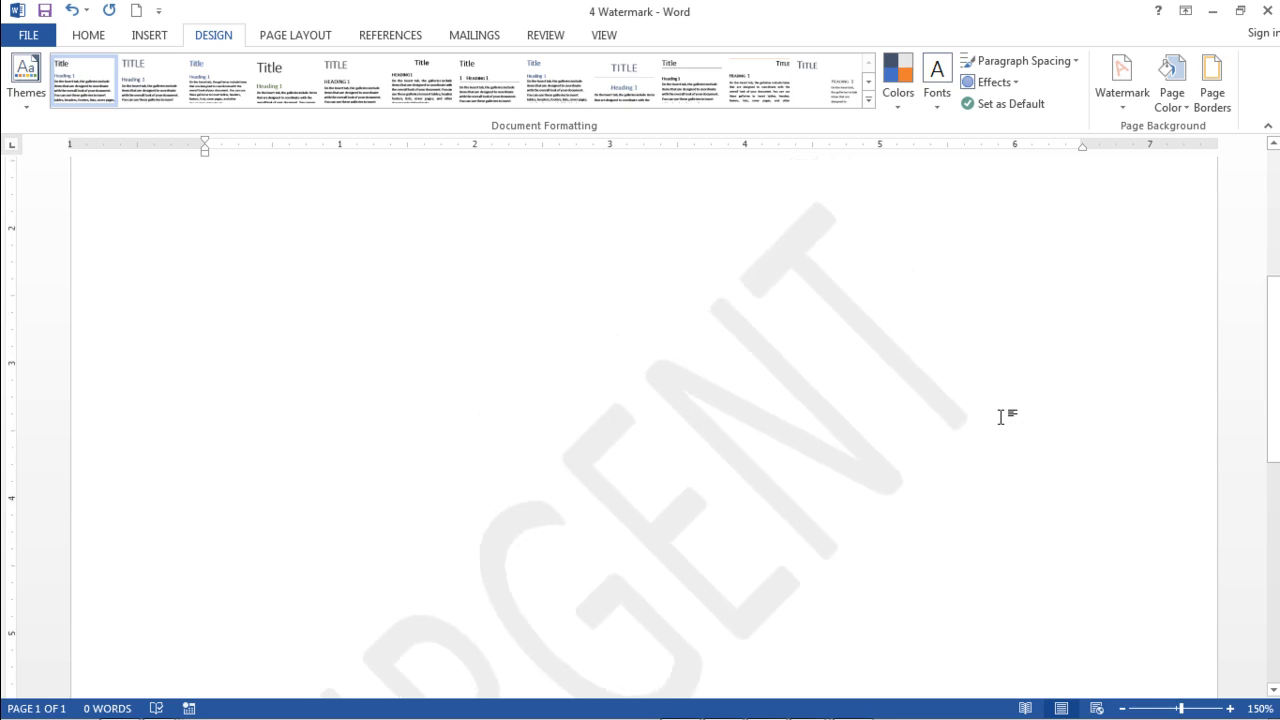
pyautogui.scroll(-2, 1001, 416)
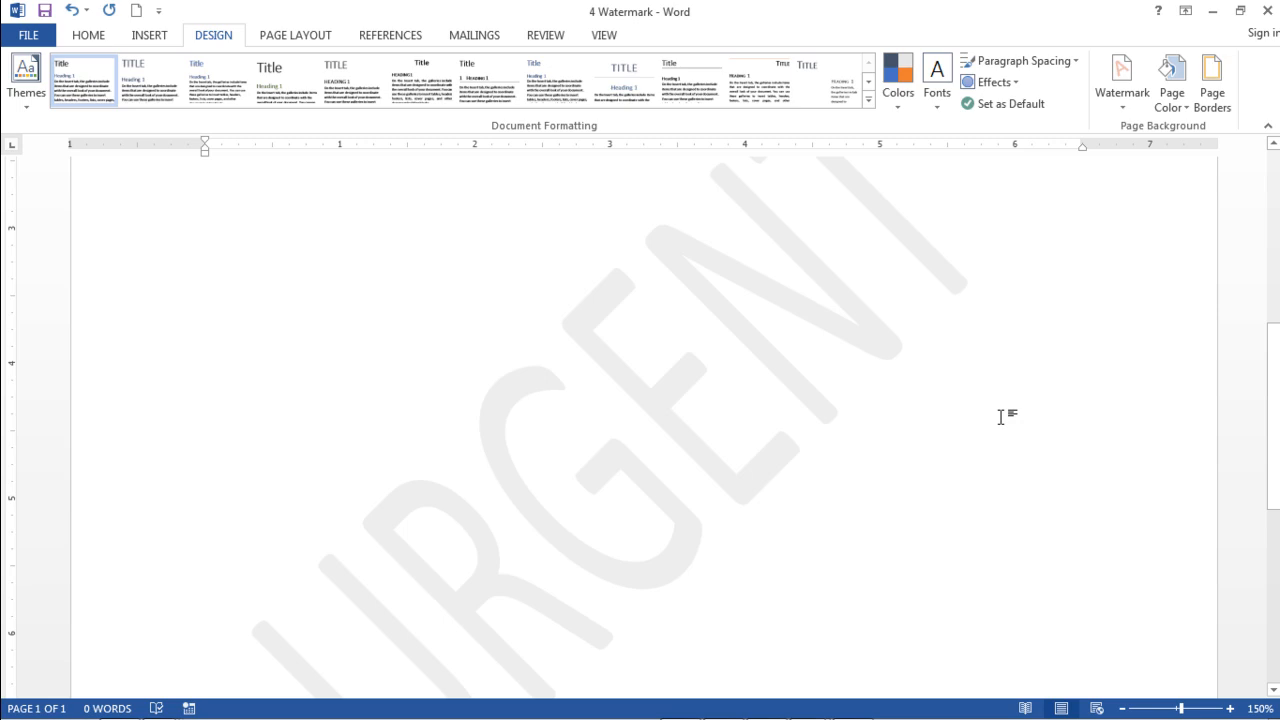
pyautogui.scroll(2, 1001, 416)
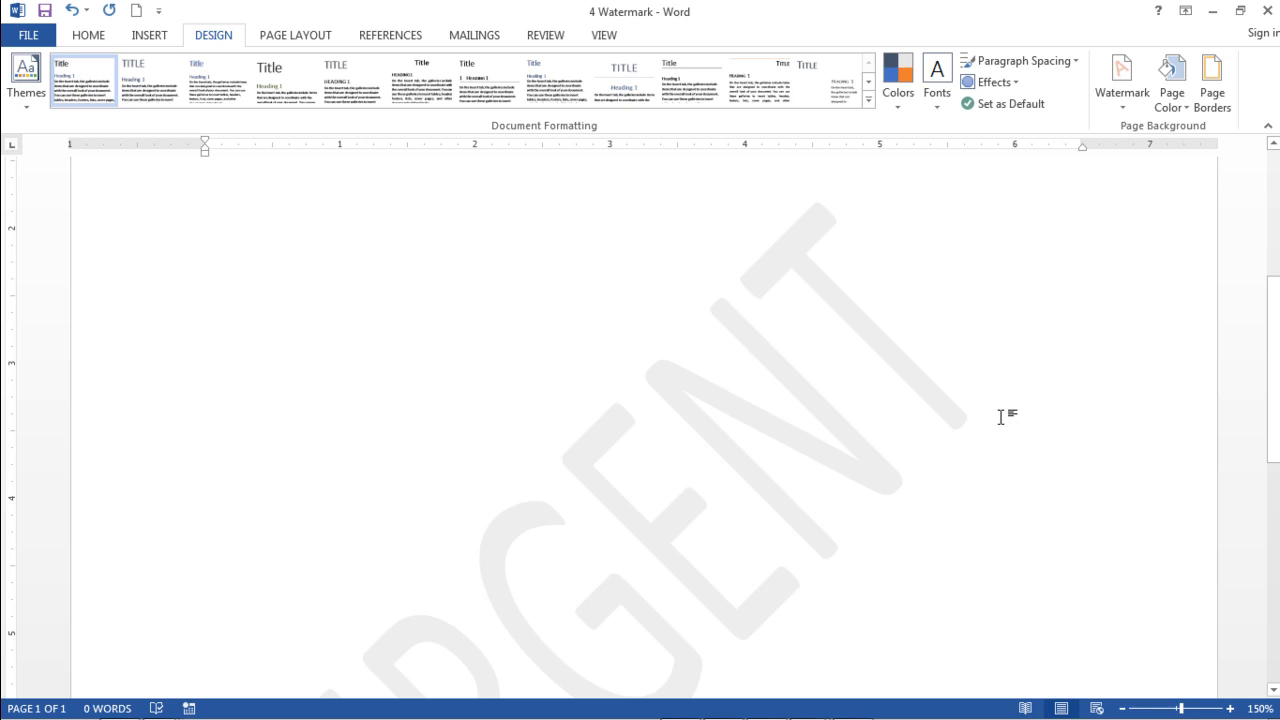
pyautogui.scroll(-1, 1001, 416)
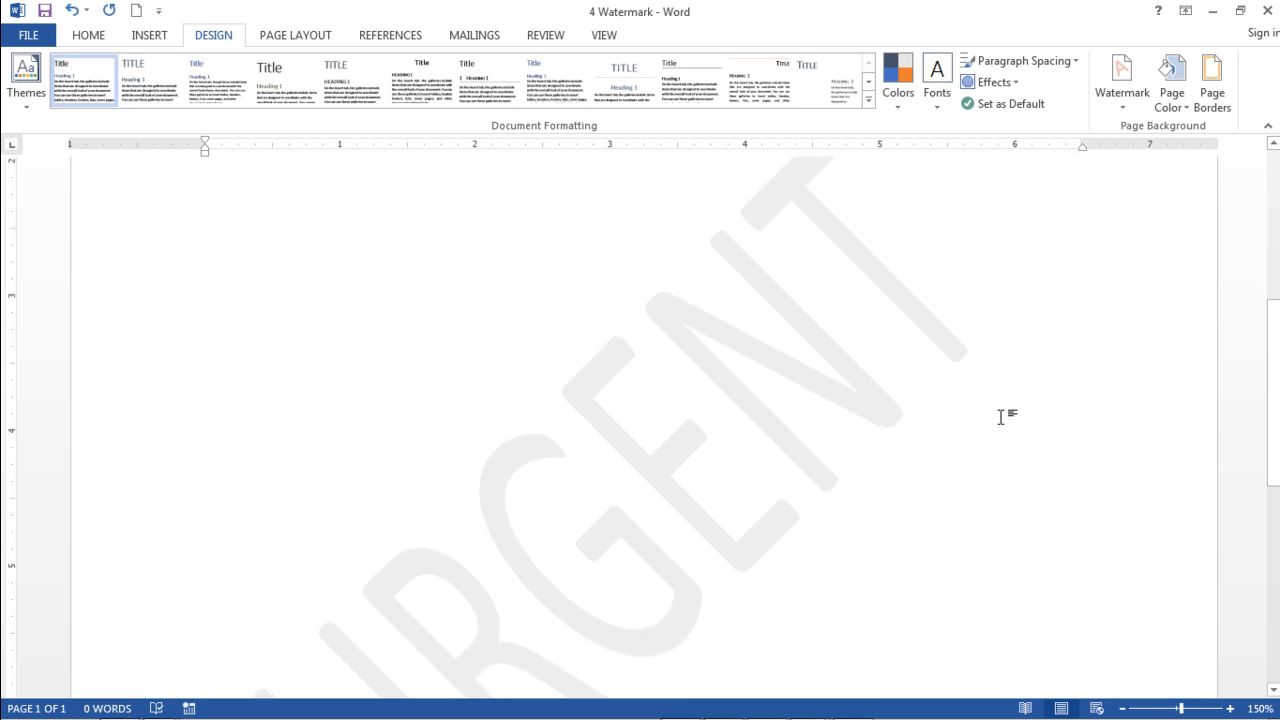
pyautogui.click(1123, 90)
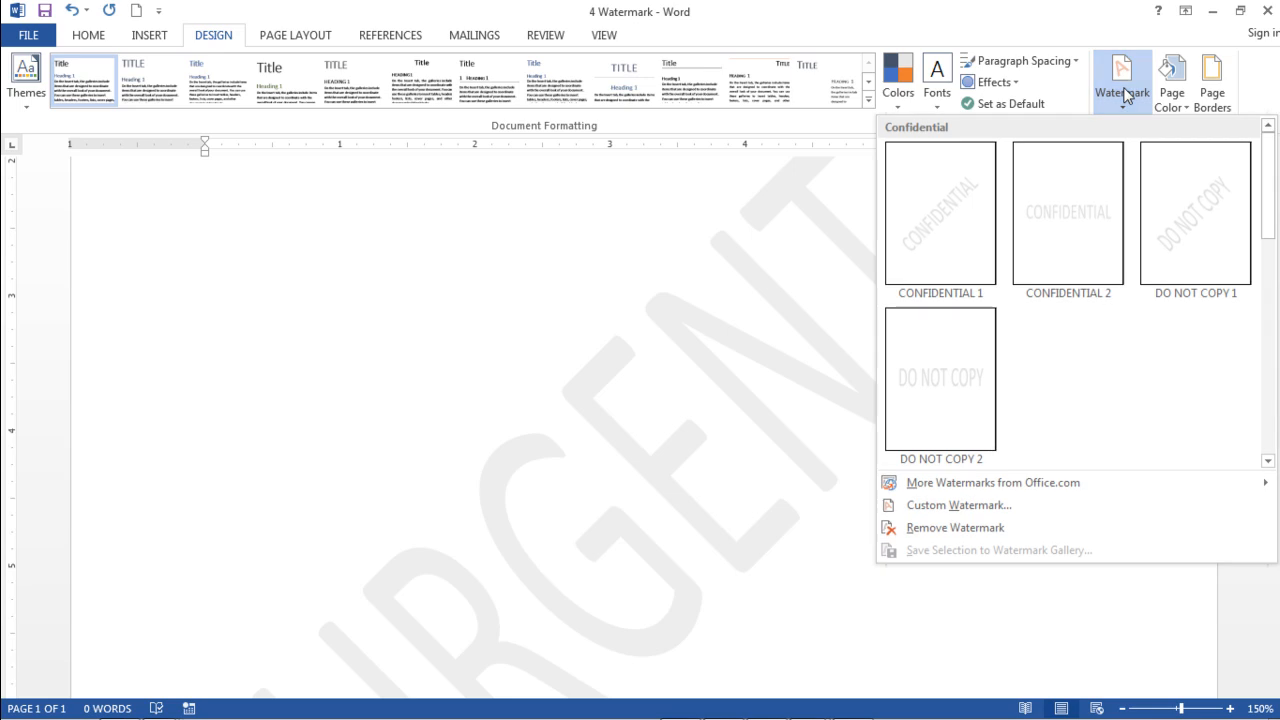
pyautogui.click(980, 512)
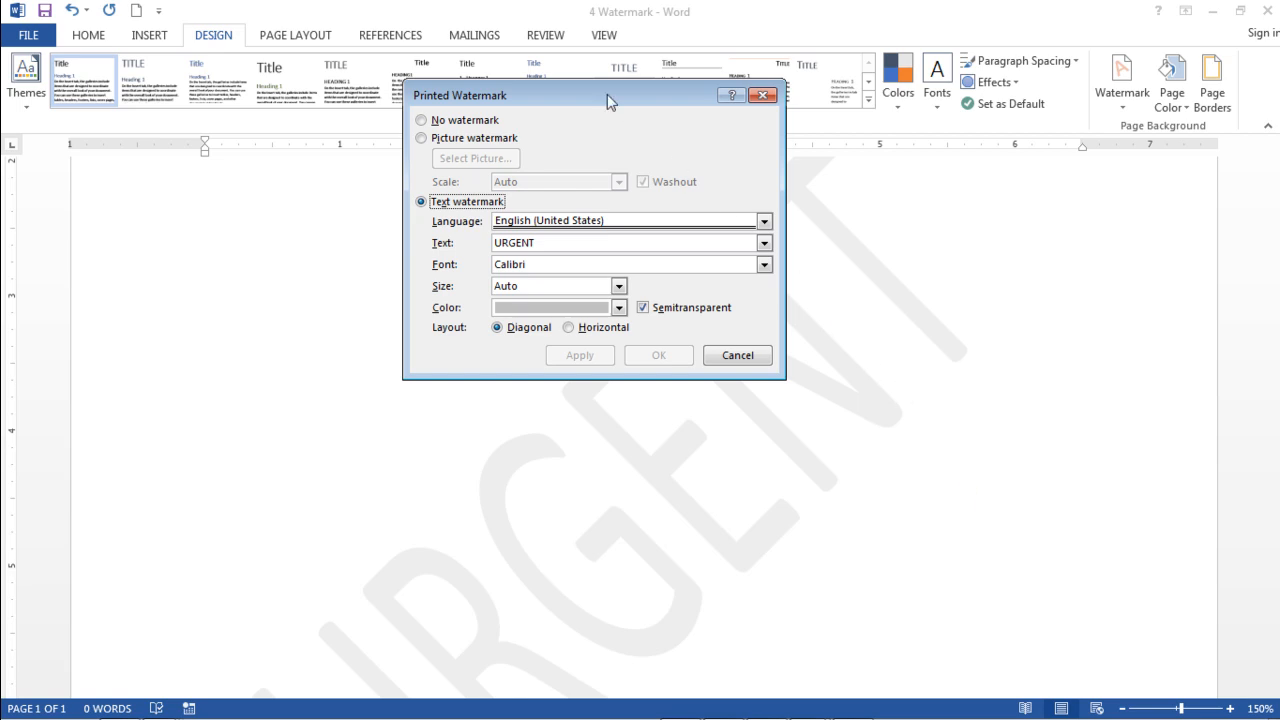
pyautogui.moveTo(607, 94); pyautogui.dragTo(616, 96)
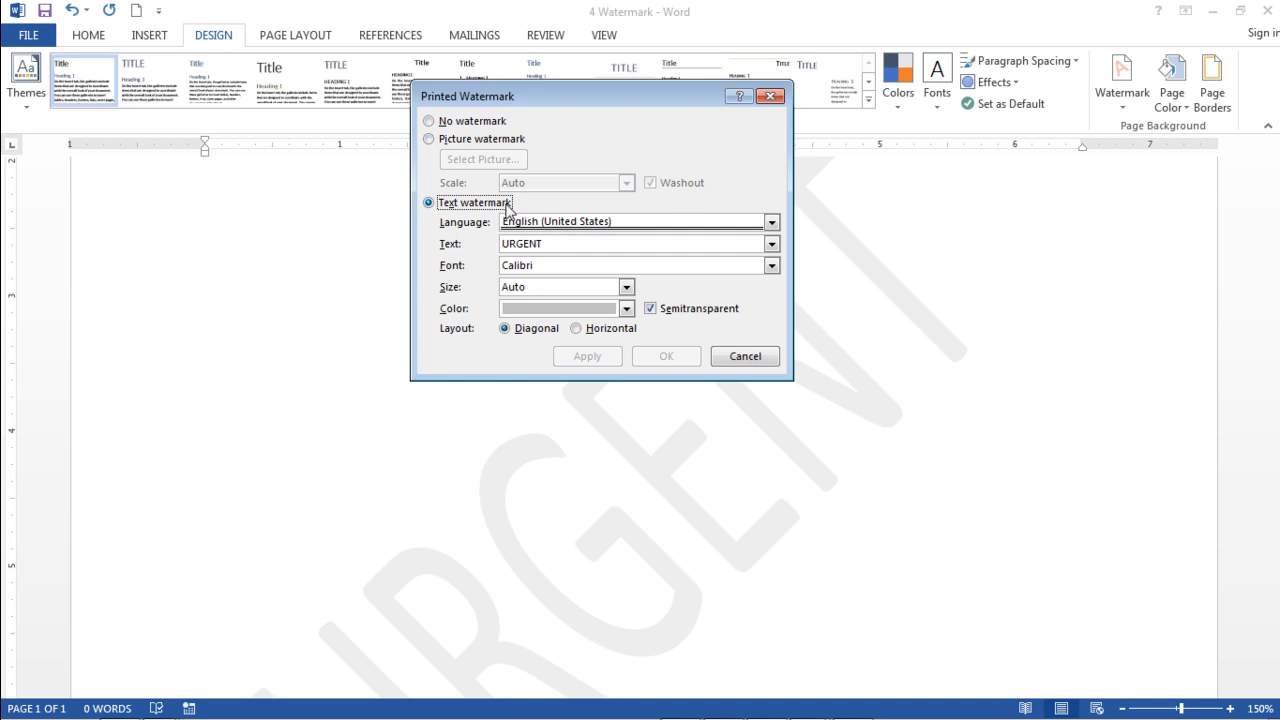
pyautogui.click(476, 207)
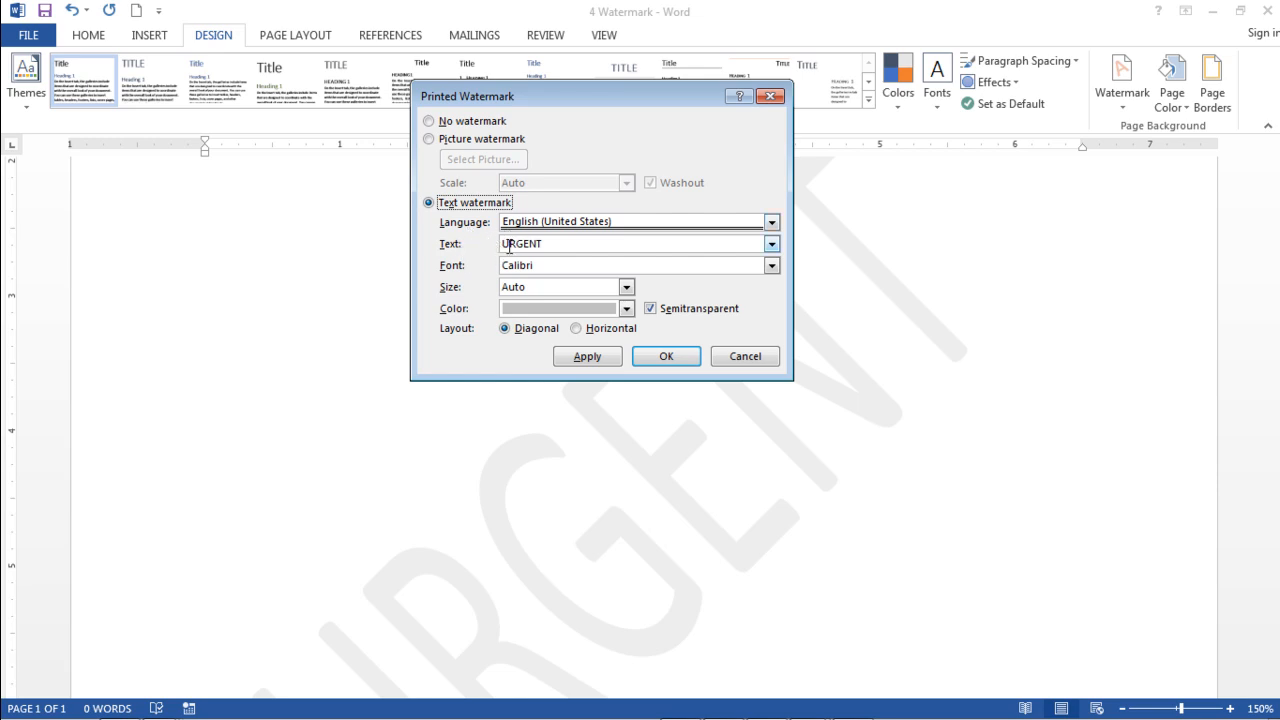
# Step: Replace the watermark text with Tera-Bis Resource
pyautogui.click(553, 244)
pyautogui.press('BackSpace')
pyautogui.press('BackSpace')
pyautogui.press('BackSpace')
pyautogui.press('BackSpace')
pyautogui.press('BackSpace')
pyautogui.press('BackSpace')
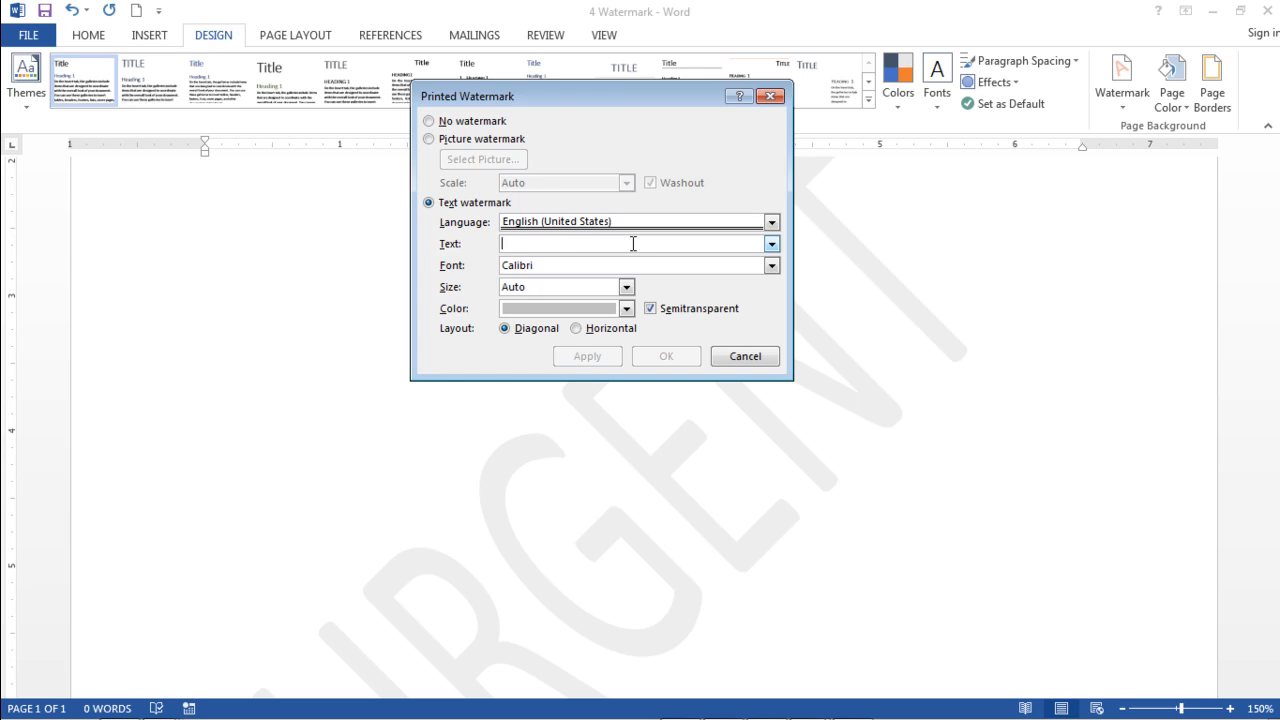
pyautogui.write('T')
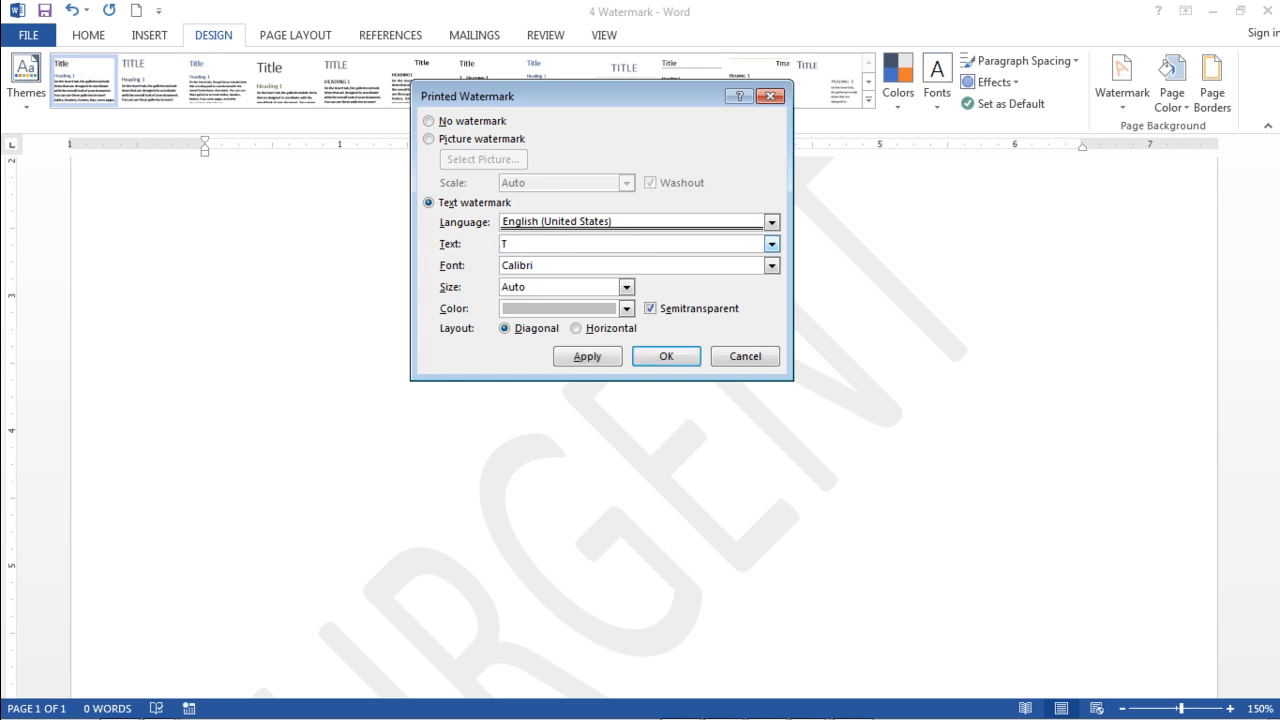
pyautogui.write('era-Bis Resource')
# Step: Set the watermark colour to Red
pyautogui.click(574, 267)
pyautogui.click(569, 289)
pyautogui.click(596, 312)
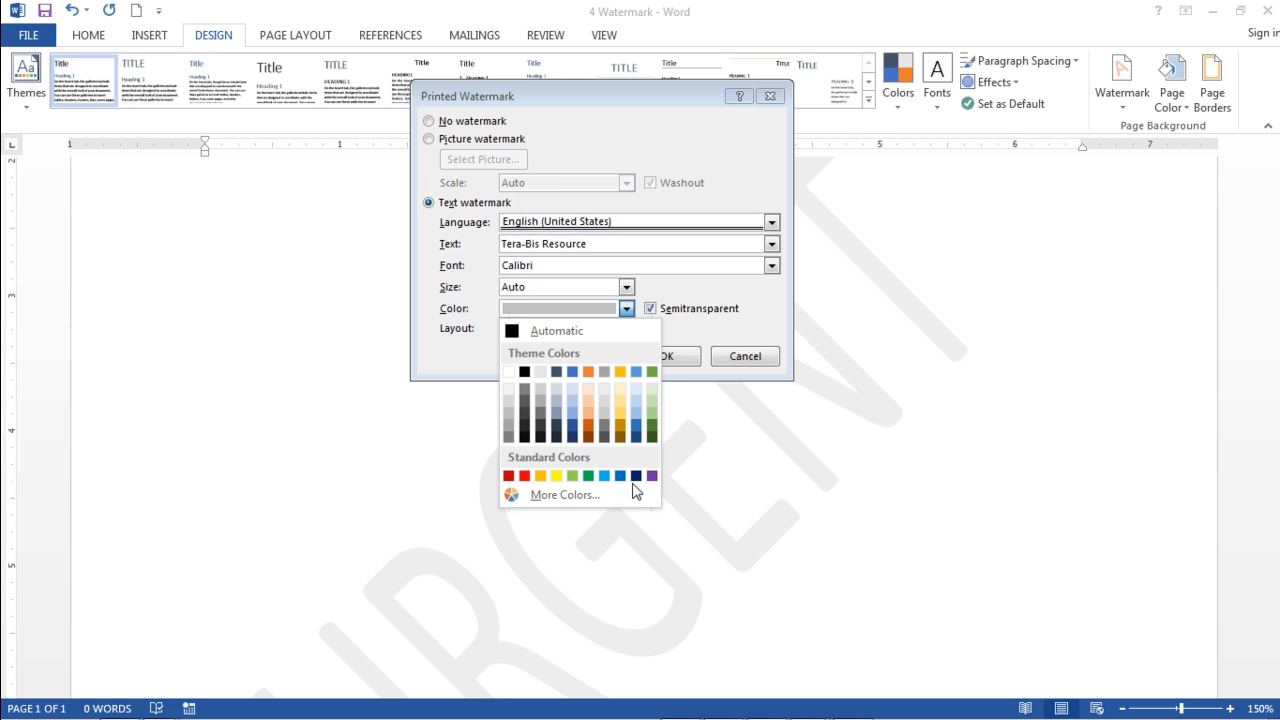
pyautogui.click(525, 476)
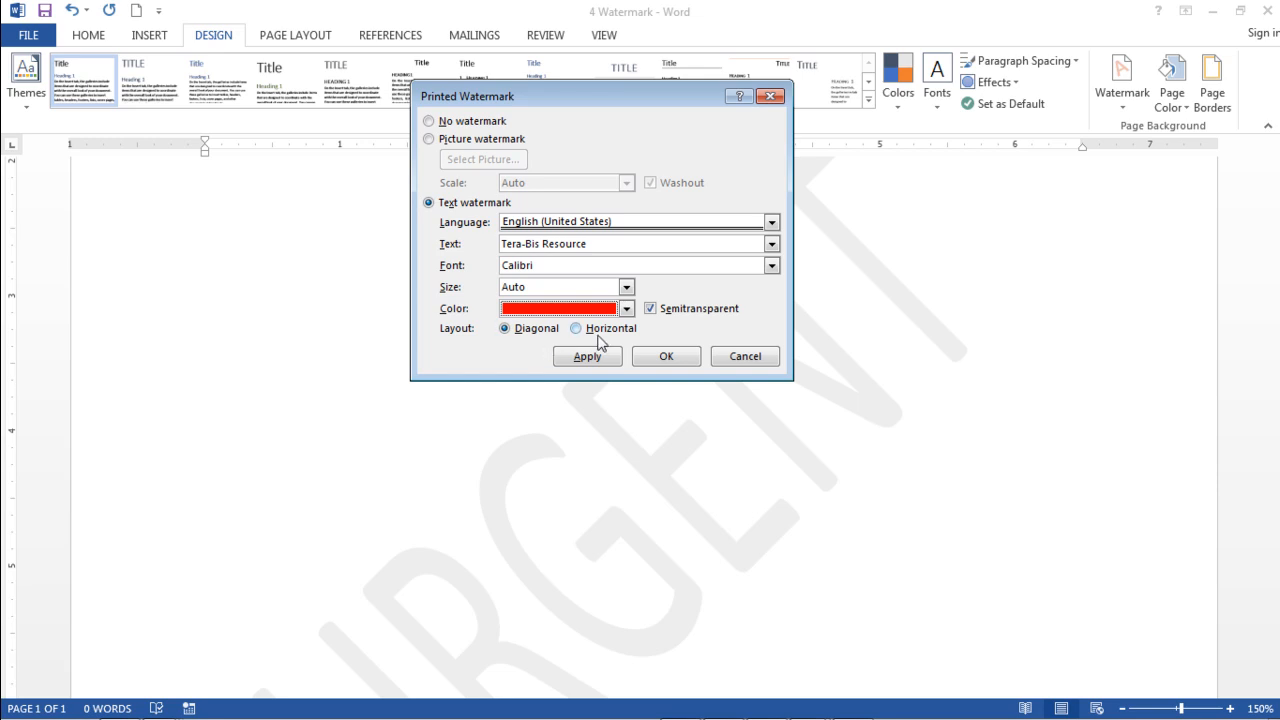
# Step: Apply the watermark with the diagonal layout and close the dialog
pyautogui.click(531, 333)
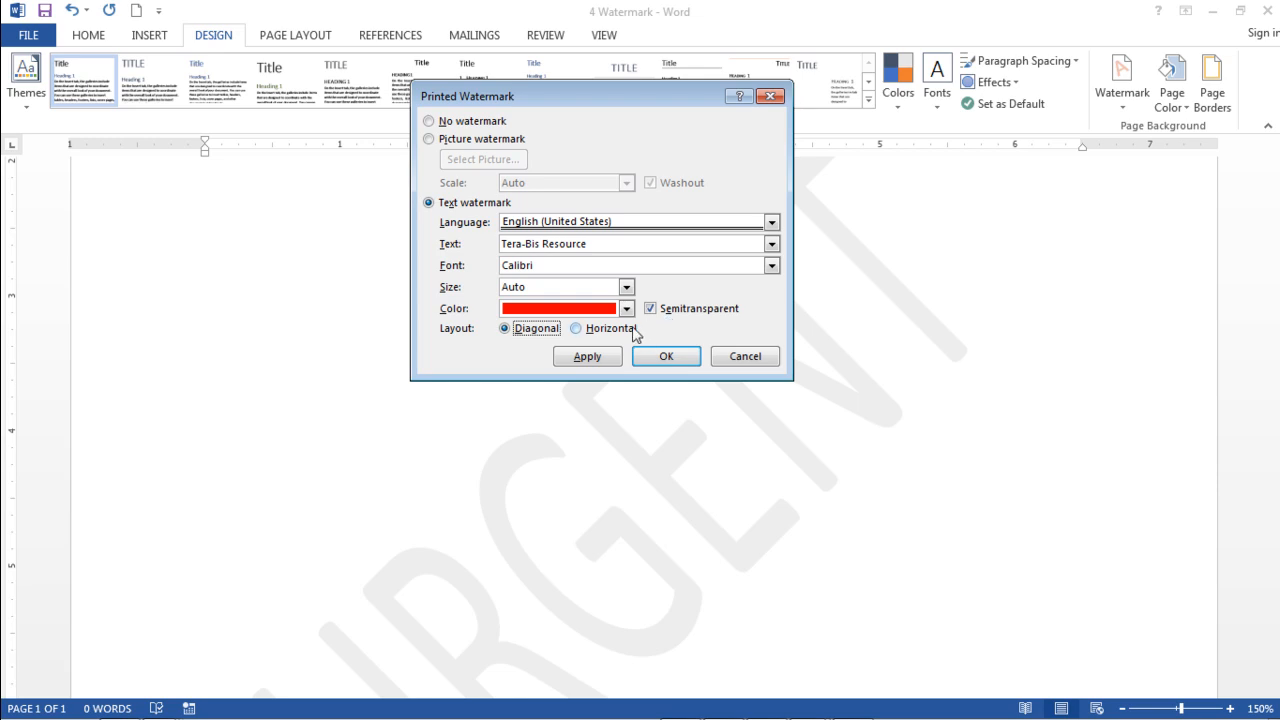
pyautogui.click(588, 358)
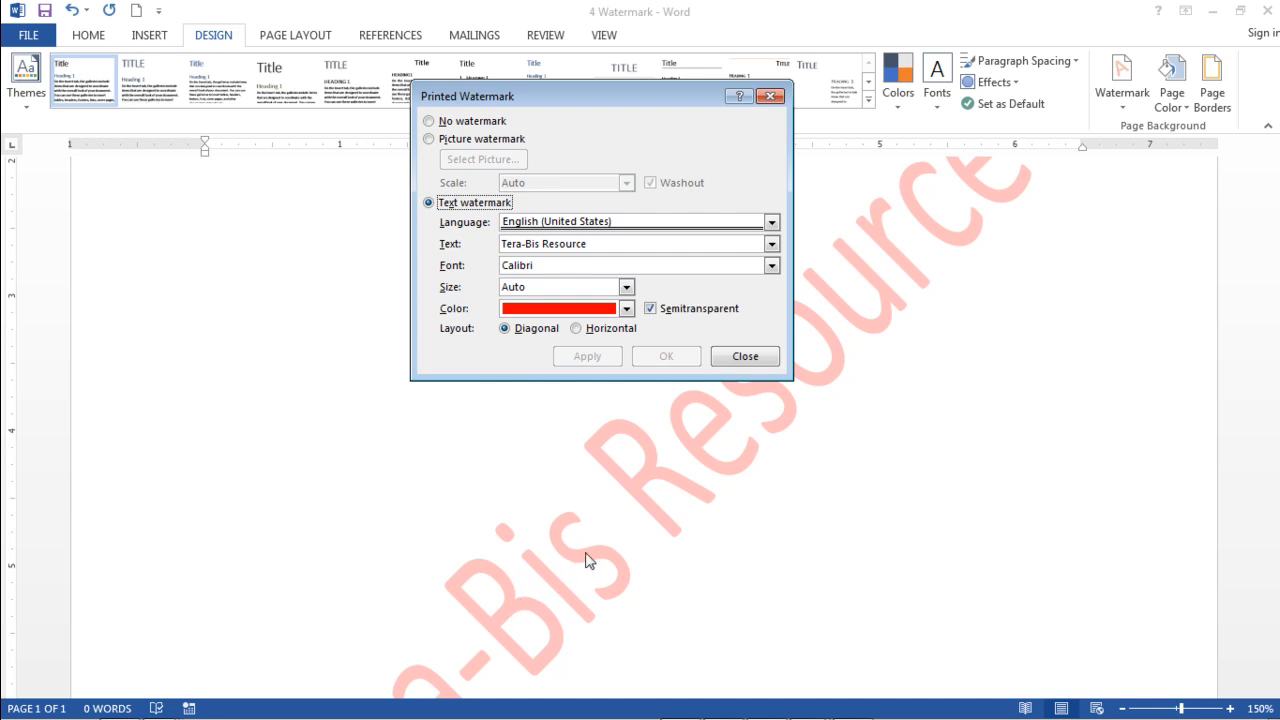
pyautogui.click(743, 358)
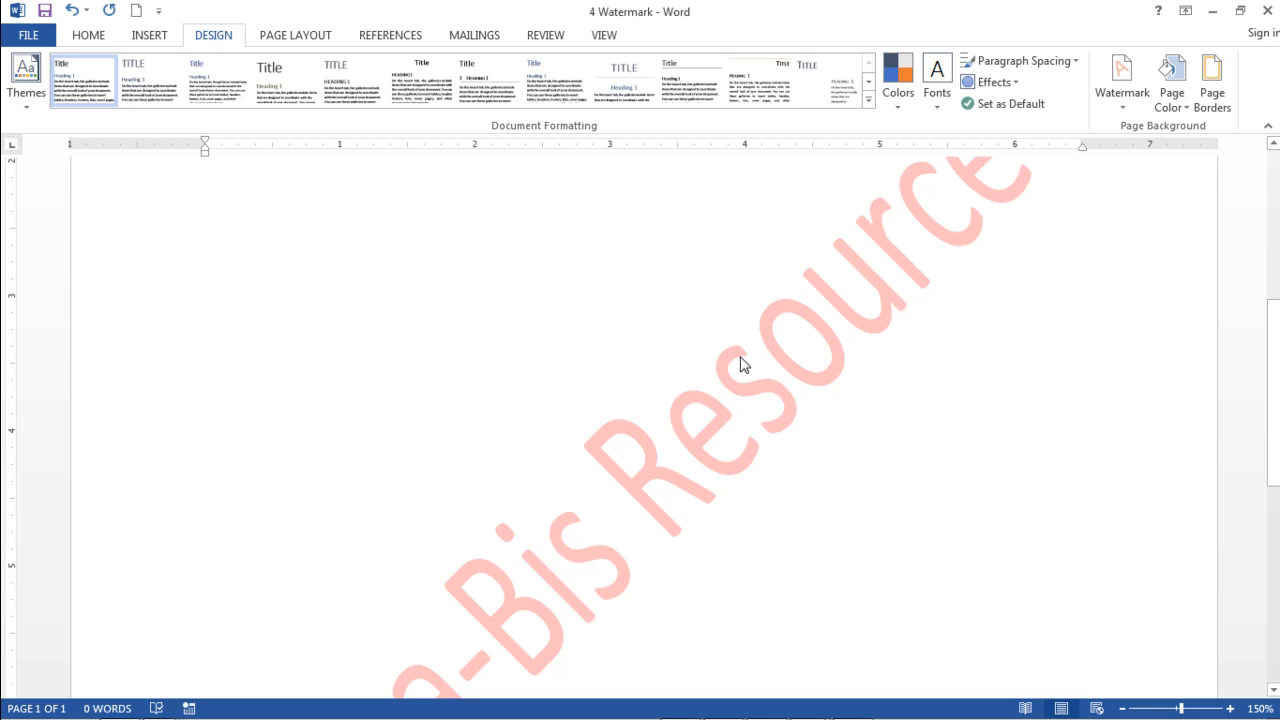
# Step: Scroll through the page to examine the new watermark
pyautogui.scroll(-5, 742, 363)
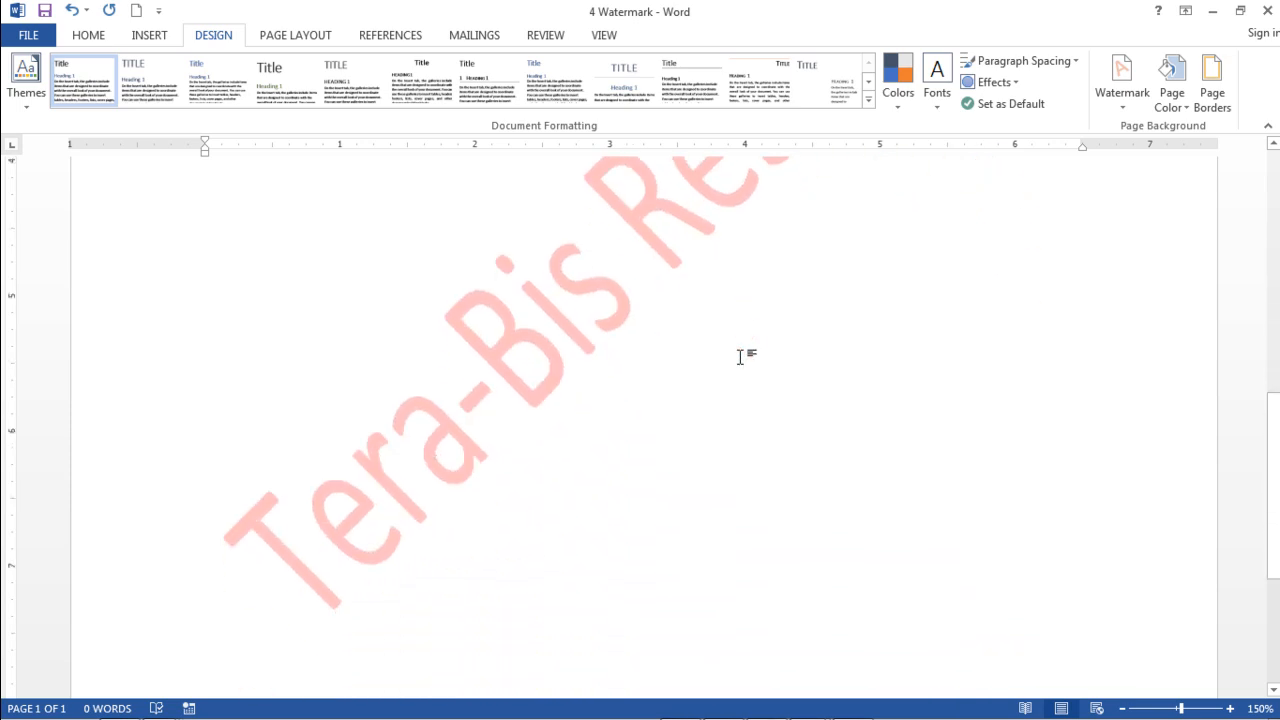
pyautogui.scroll(-1, 741, 357)
pyautogui.scroll(2, 741, 357)
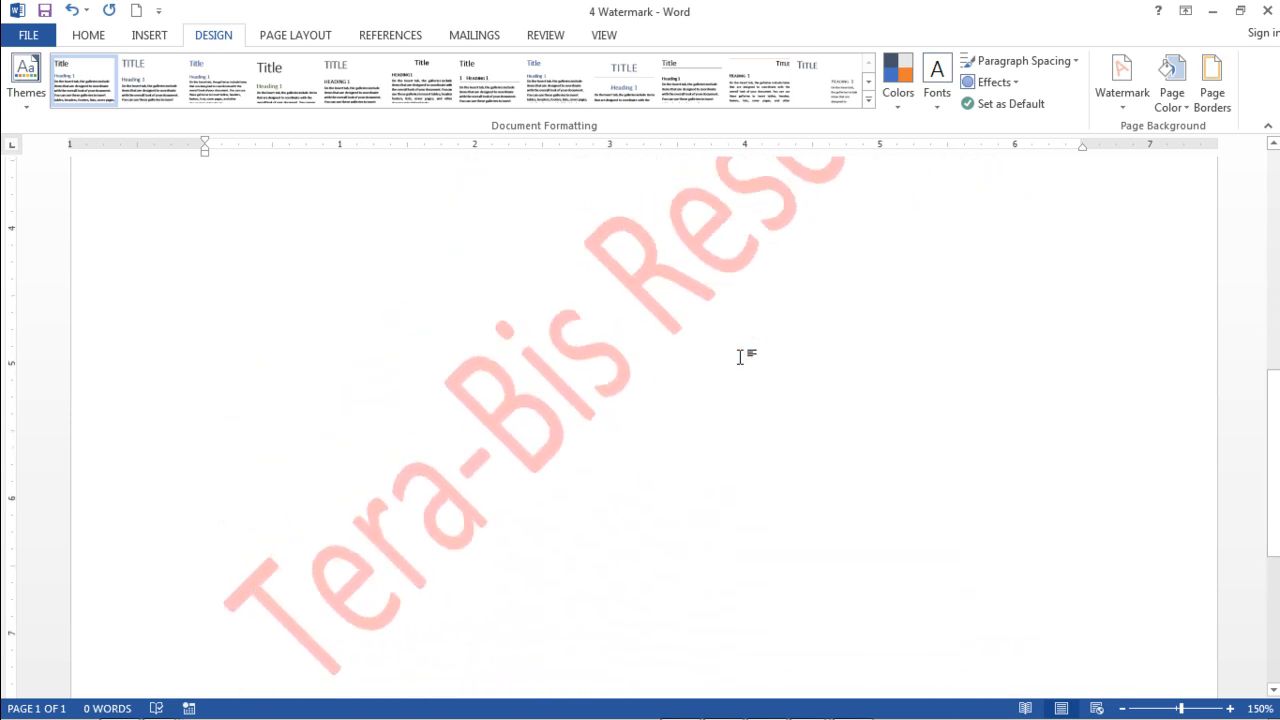
pyautogui.scroll(-3, 741, 357)
pyautogui.scroll(3, 741, 357)
pyautogui.scroll(6, 651, 497)
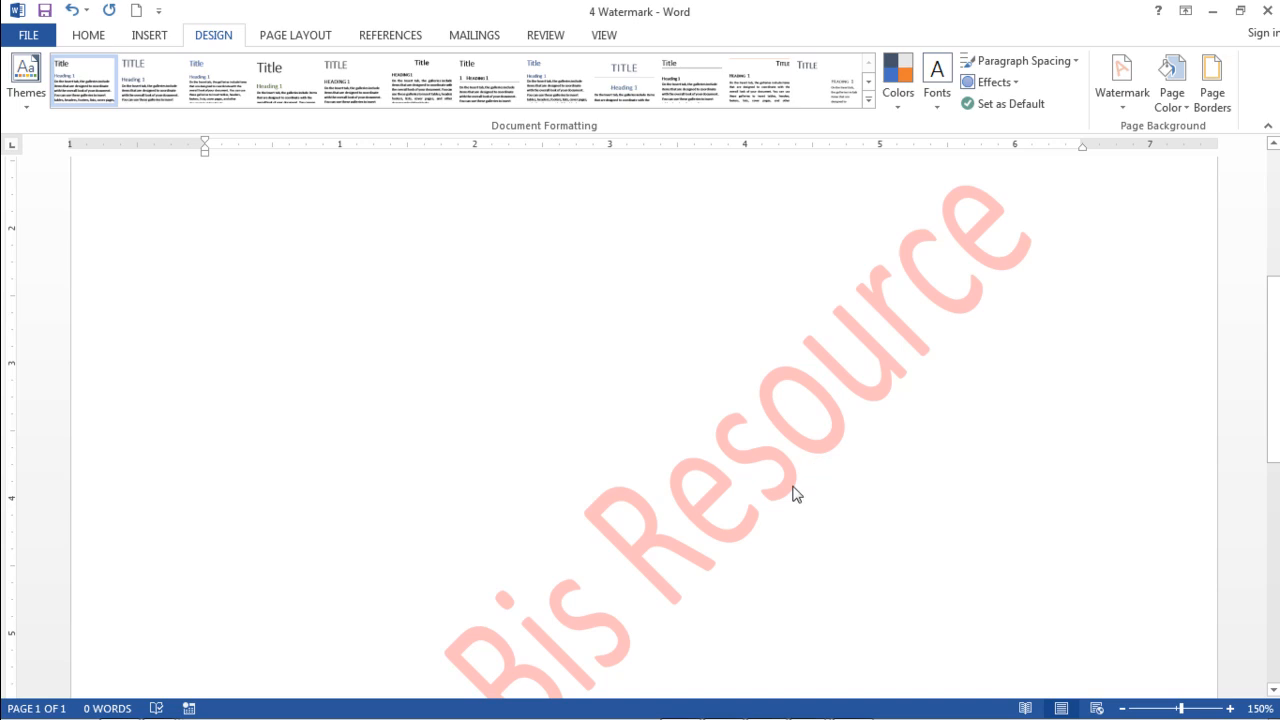
pyautogui.scroll(6, 800, 470)
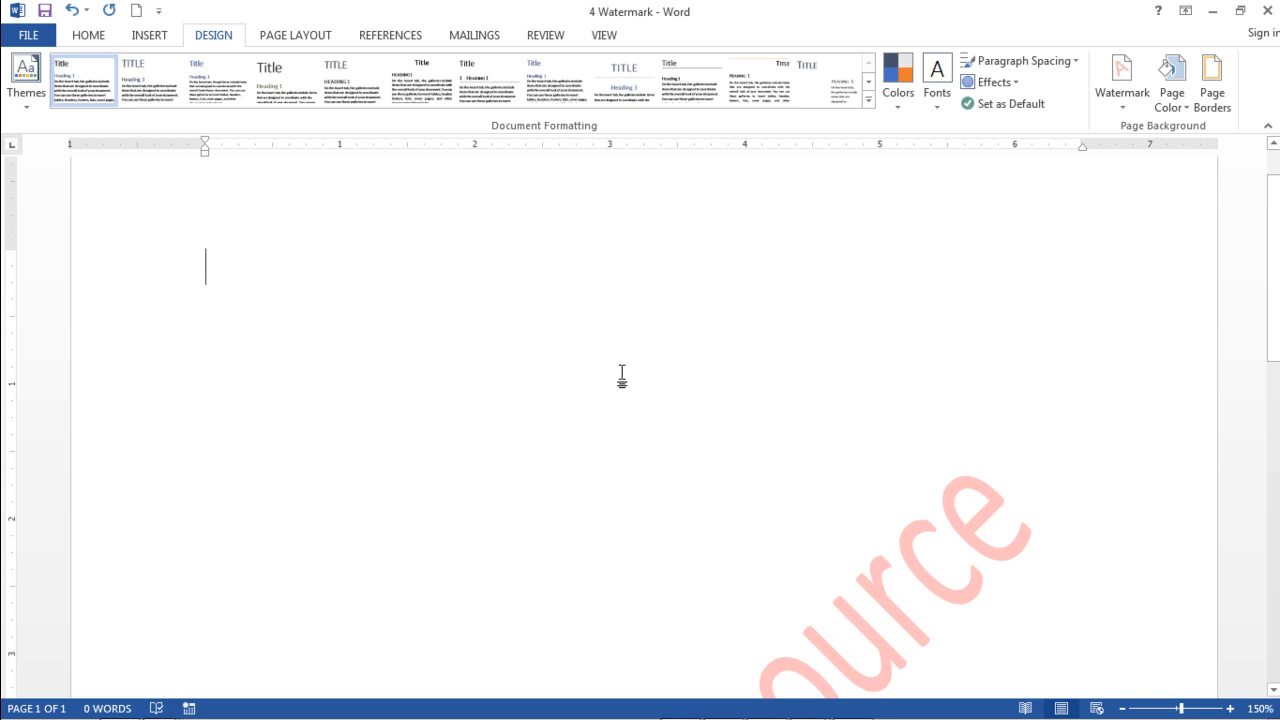
# Step: Fill the document with sample text by entering =rand(50)
pyautogui.write('=')
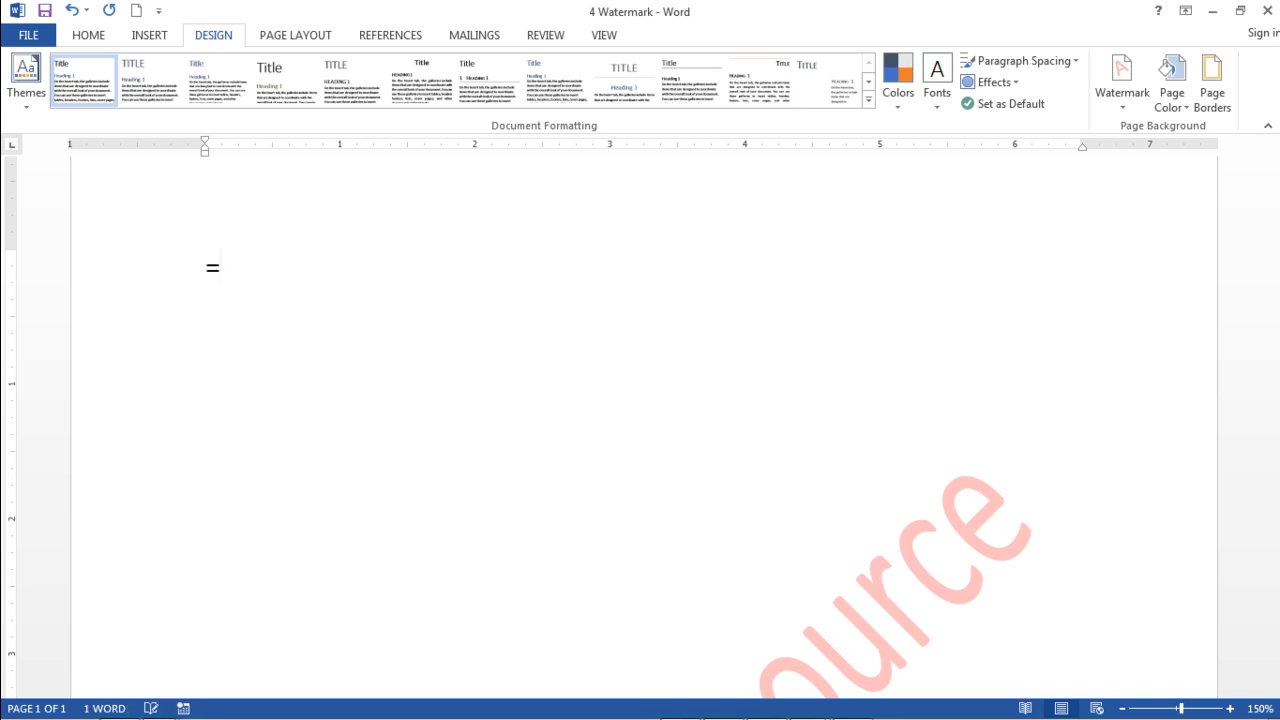
pyautogui.write('rand(50')
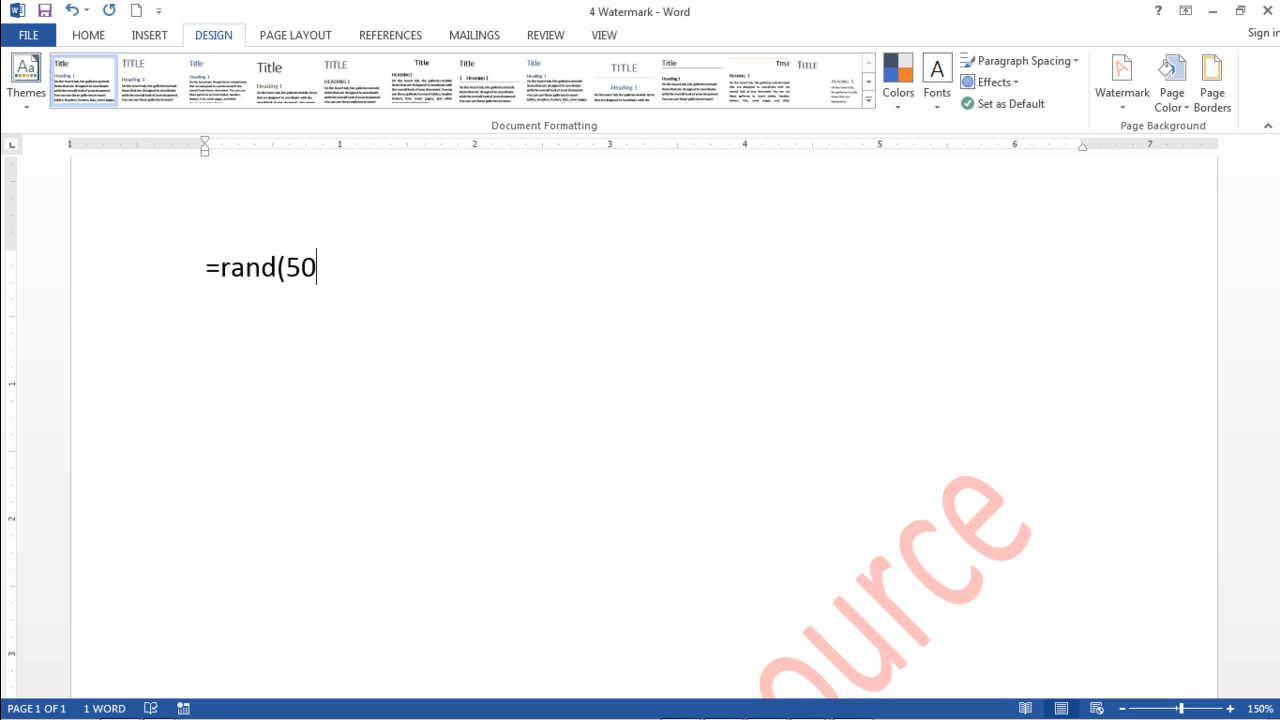
pyautogui.write(')')
pyautogui.press('Return')
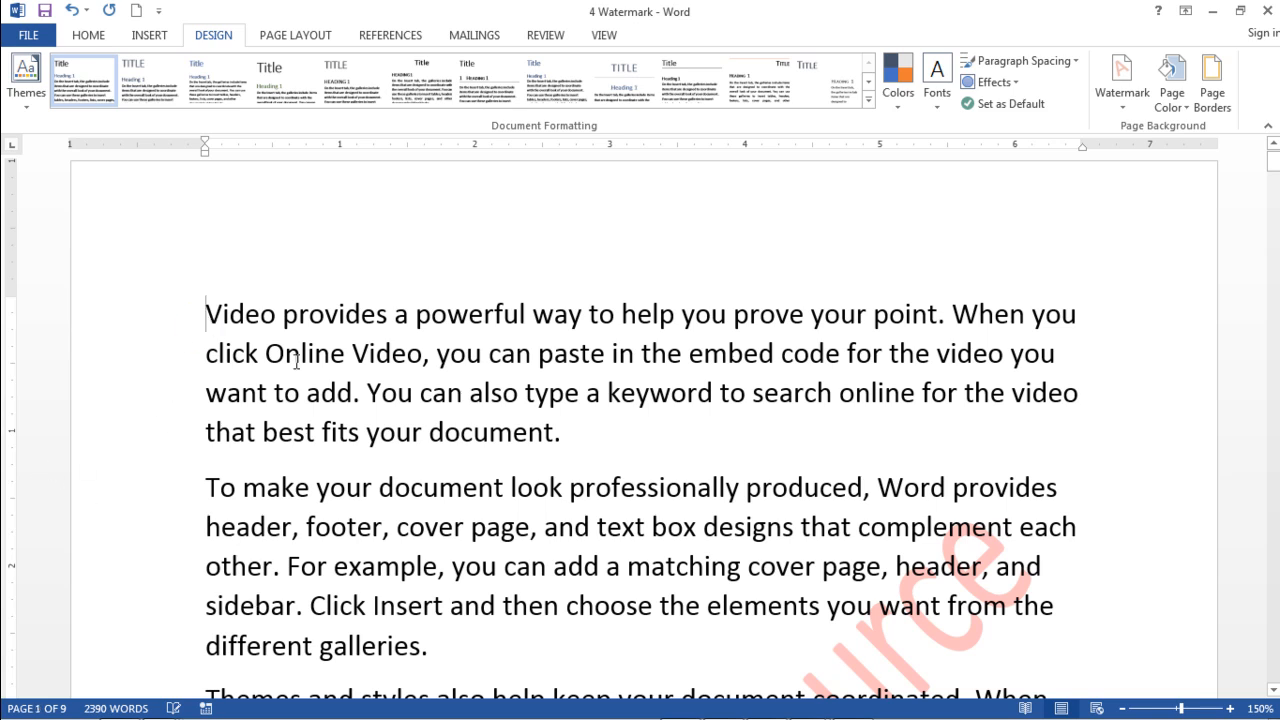
# Step: Scroll through the pages to review the watermark behind the text
pyautogui.scroll(-8, 296, 362)
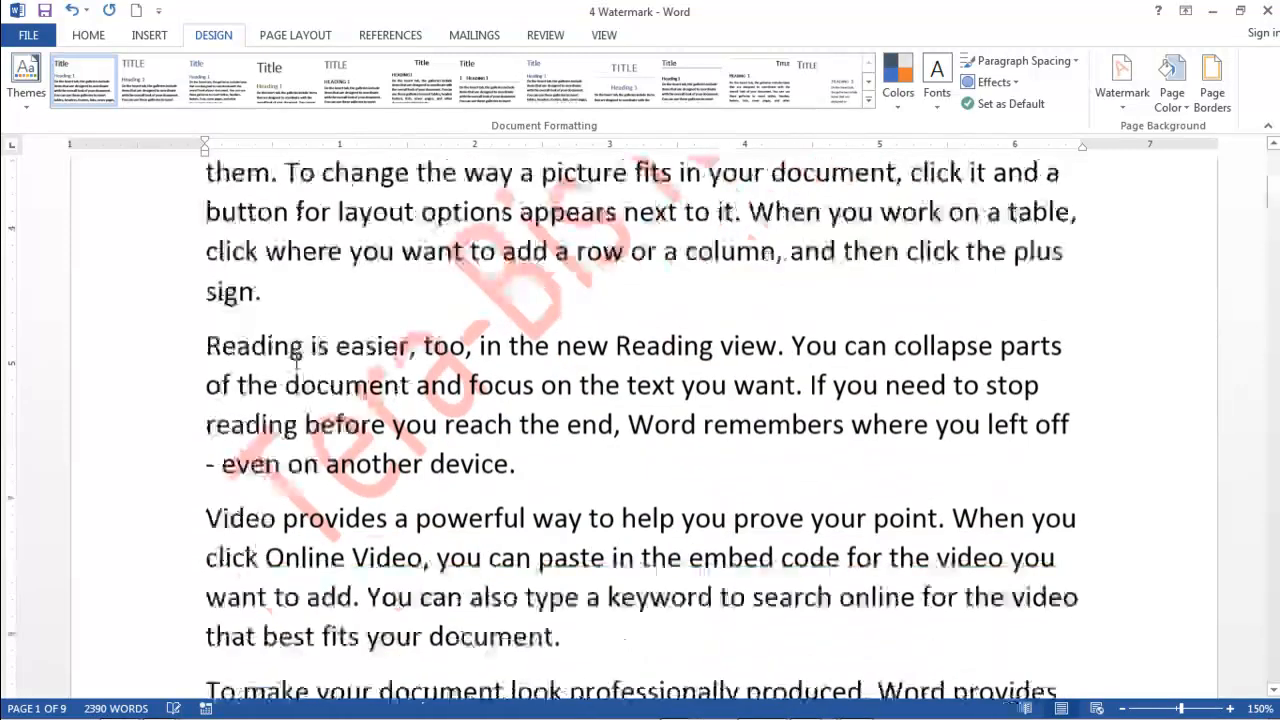
pyautogui.scroll(2, 782, 413)
pyautogui.scroll(2, 782, 413)
pyautogui.scroll(-4, 823, 397)
pyautogui.scroll(-12, 823, 397)
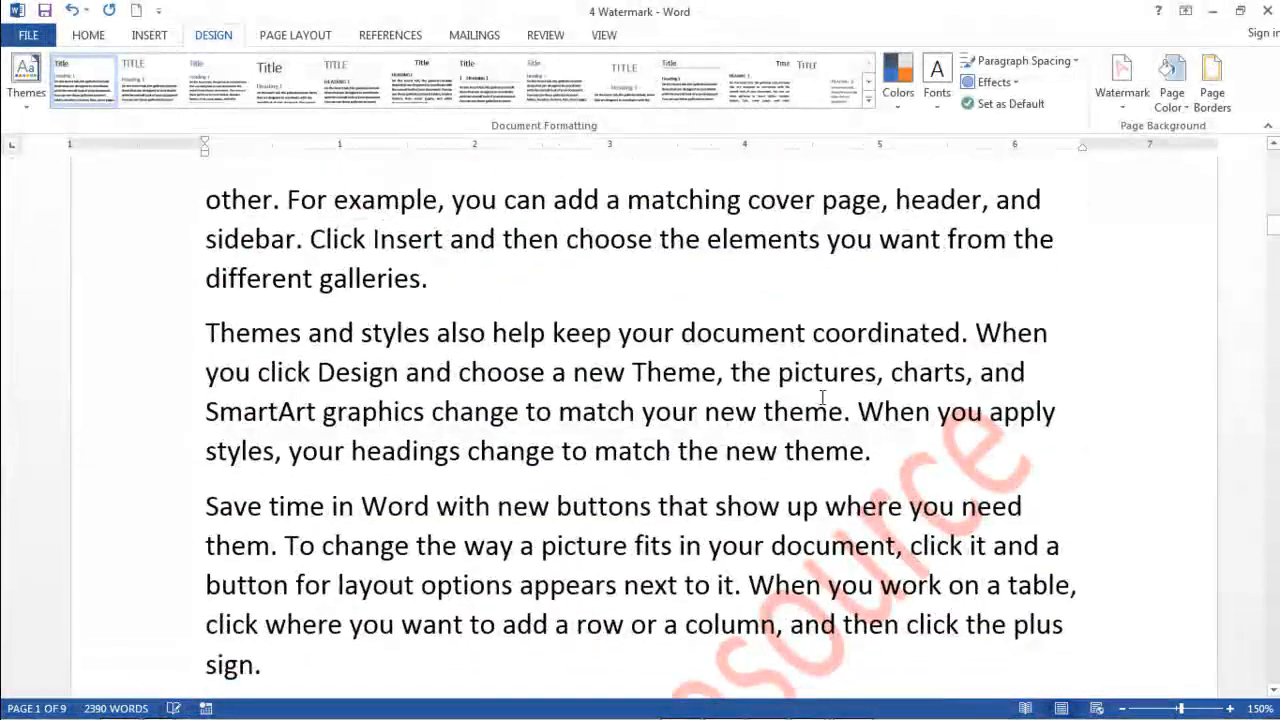
pyautogui.scroll(-6, 823, 397)
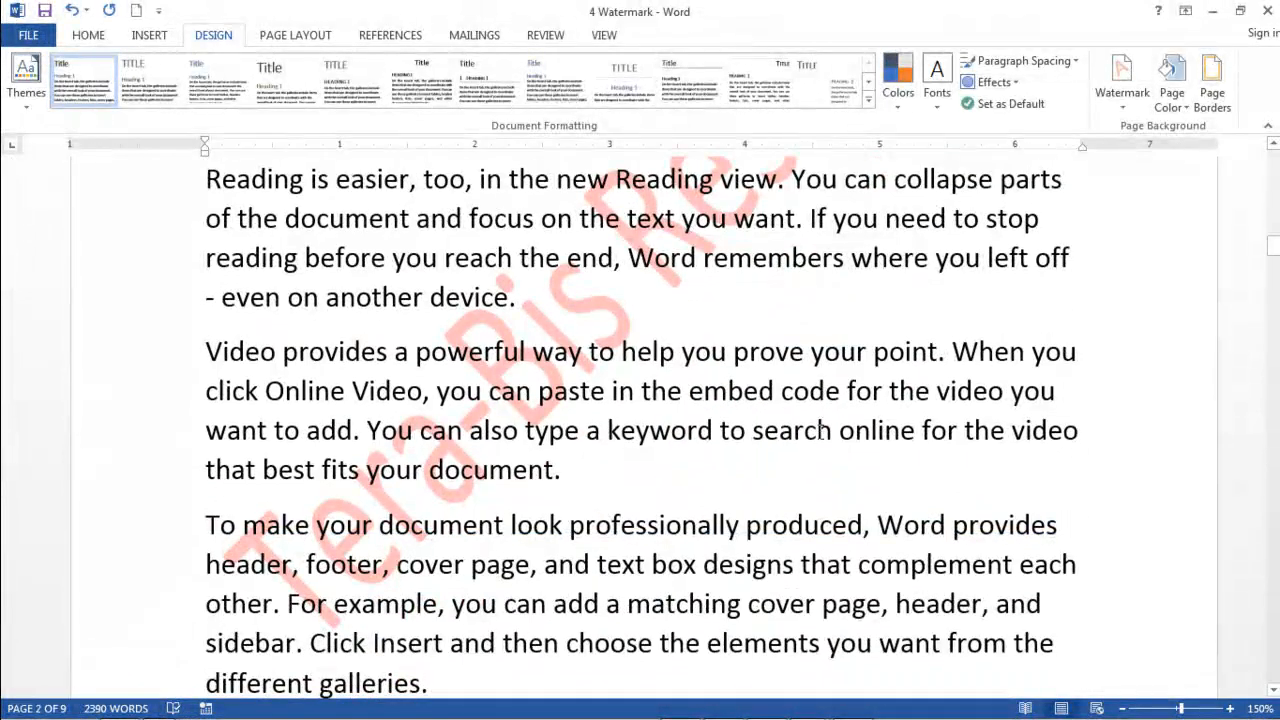
pyautogui.scroll(1, 820, 430)
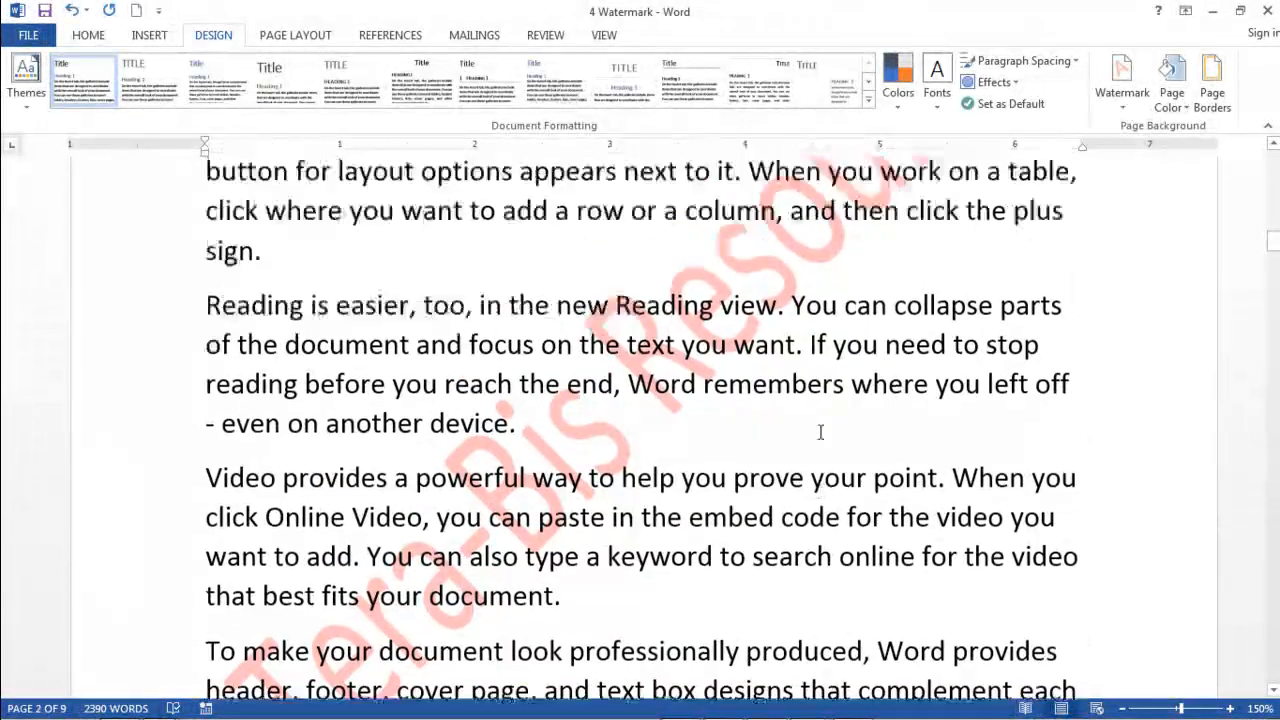
pyautogui.scroll(-12, 820, 432)
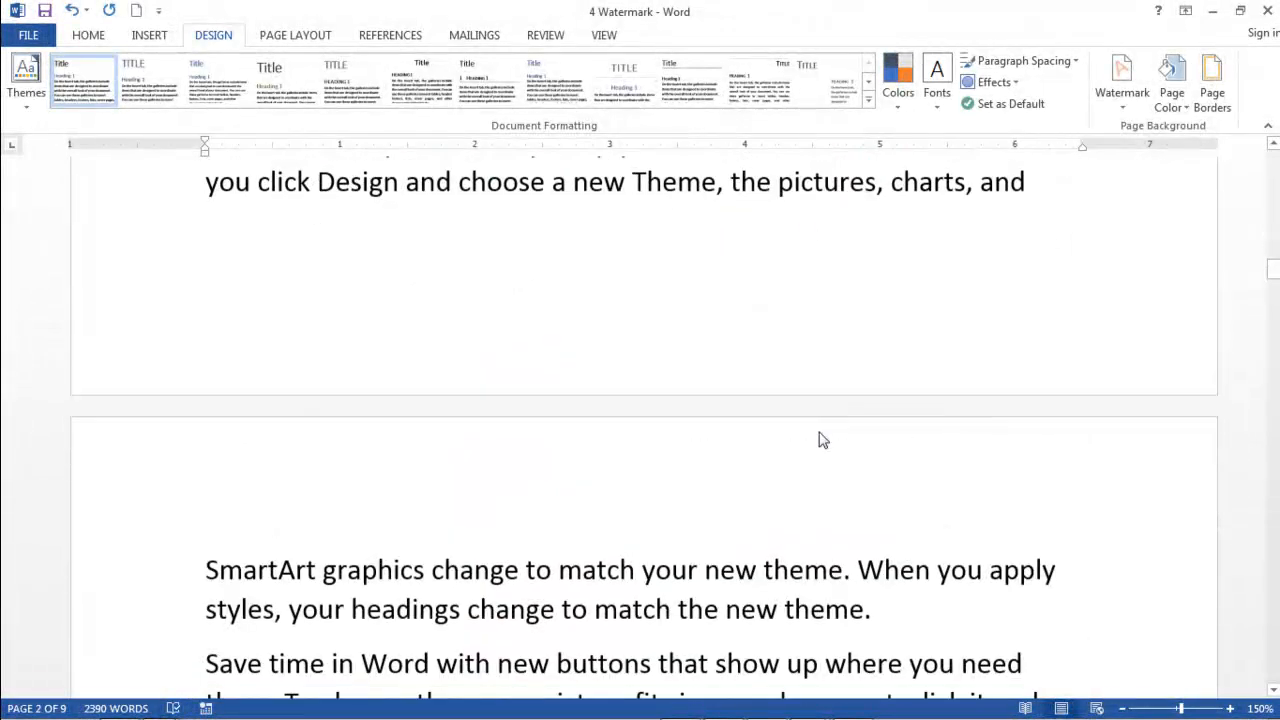
pyautogui.scroll(-6, 820, 432)
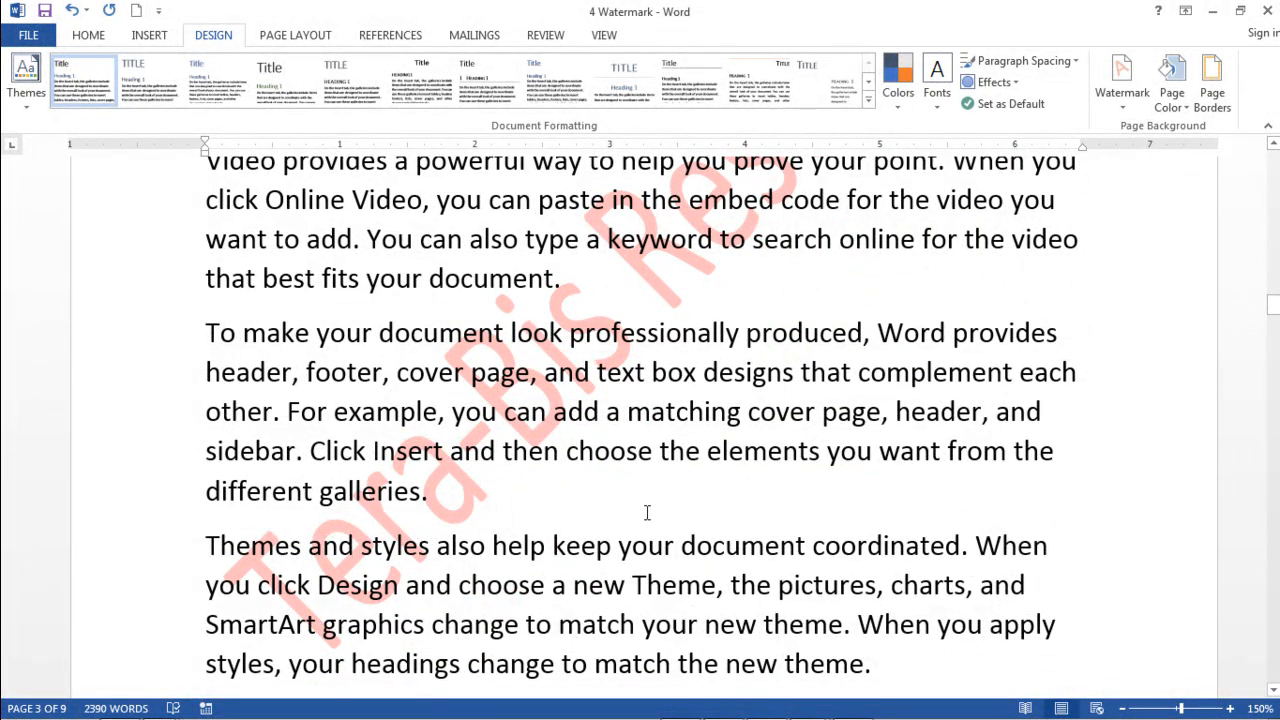
pyautogui.scroll(2, 820, 446)
pyautogui.scroll(-12, 828, 443)
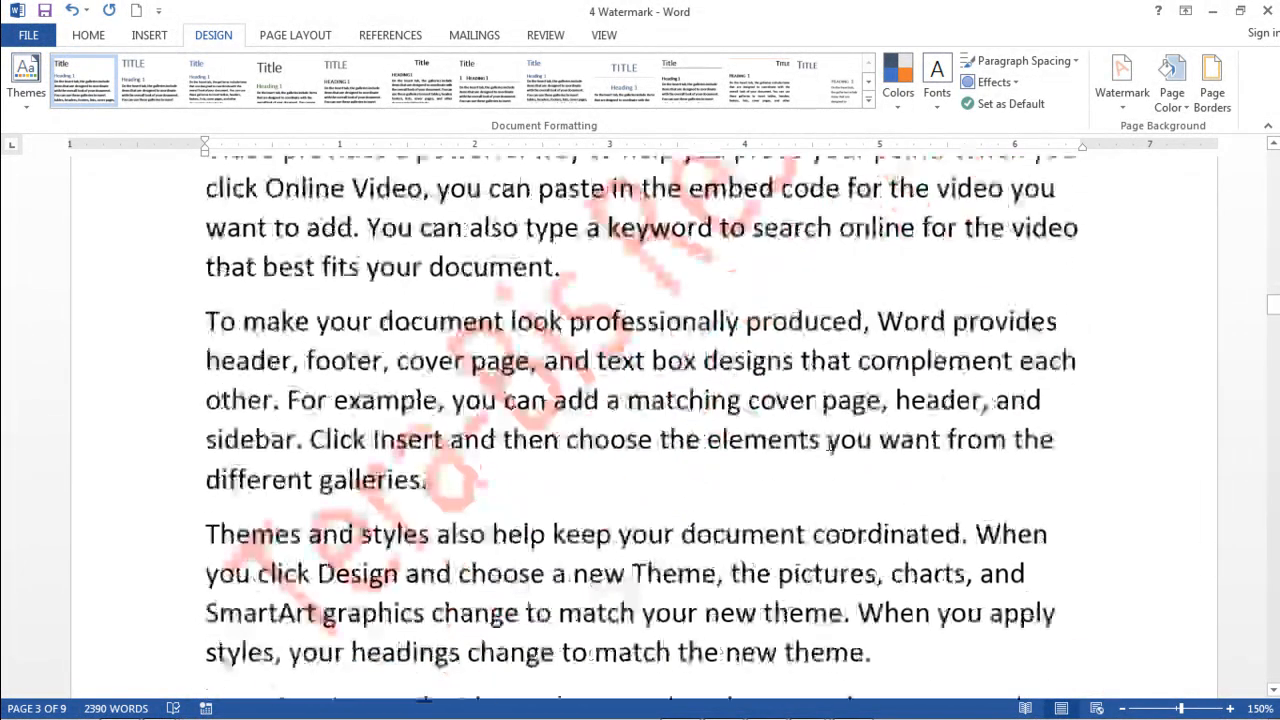
# Step: Keep scrolling through pages three to five to inspect the diagonal watermark behind the paragraphs
pyautogui.scroll(-1, 828, 446)
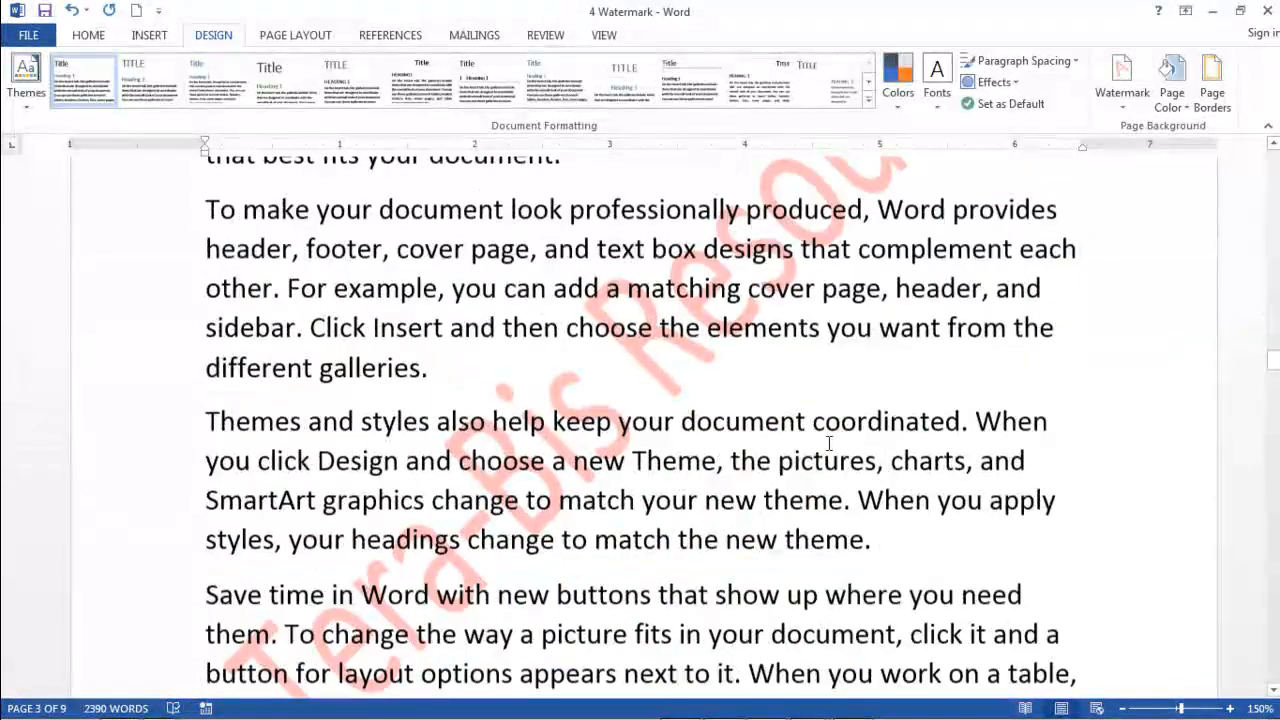
pyautogui.scroll(-1, 828, 443)
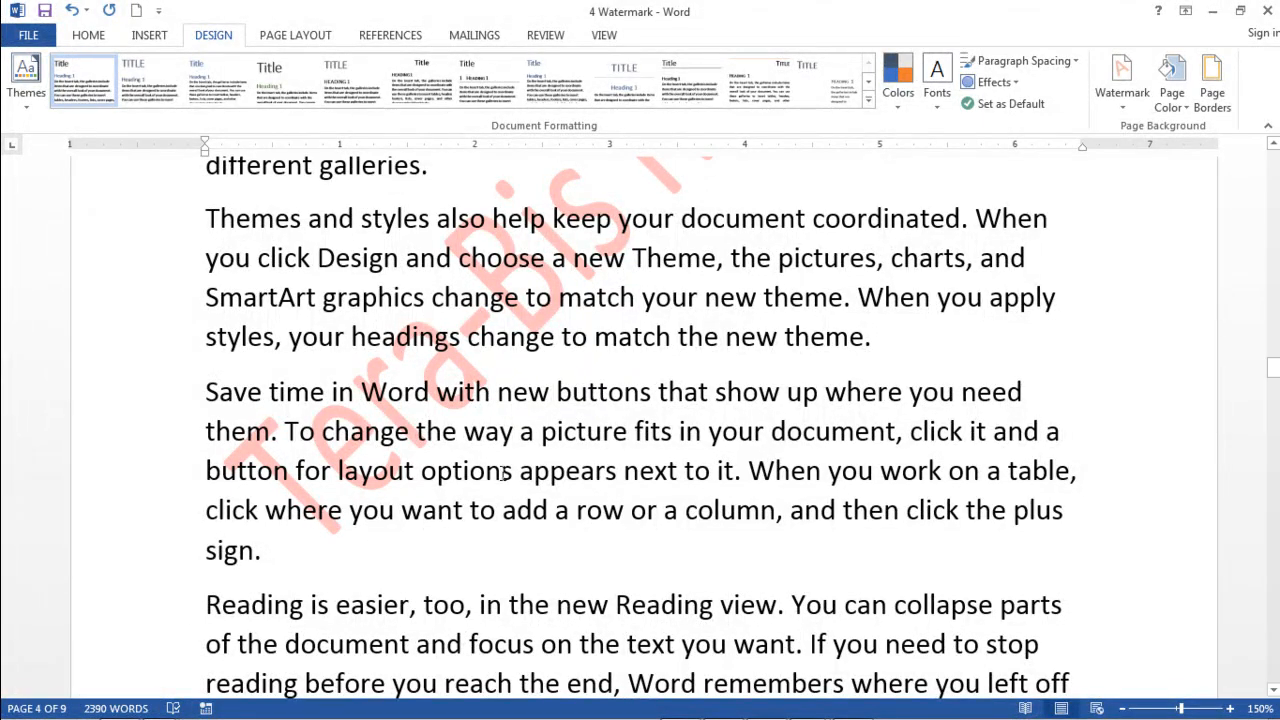
pyautogui.scroll(-3, 654, 450)
pyautogui.scroll(-9, 654, 450)
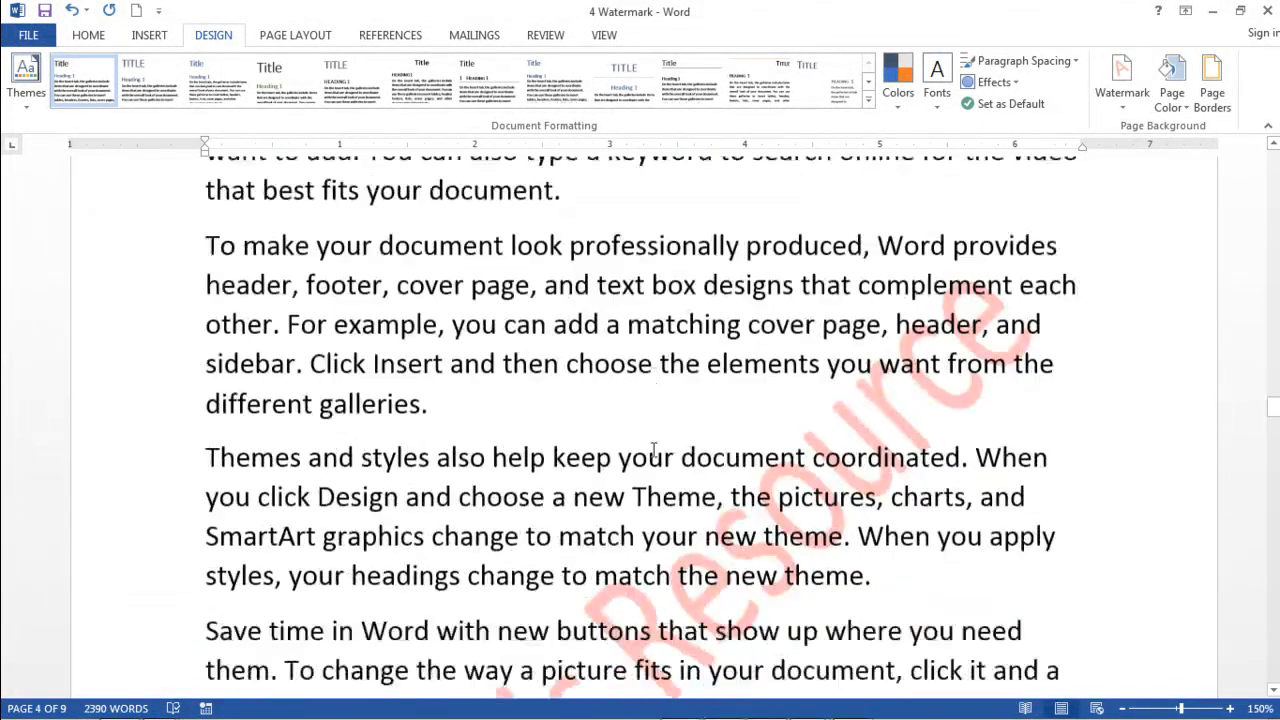
pyautogui.scroll(-2, 654, 450)
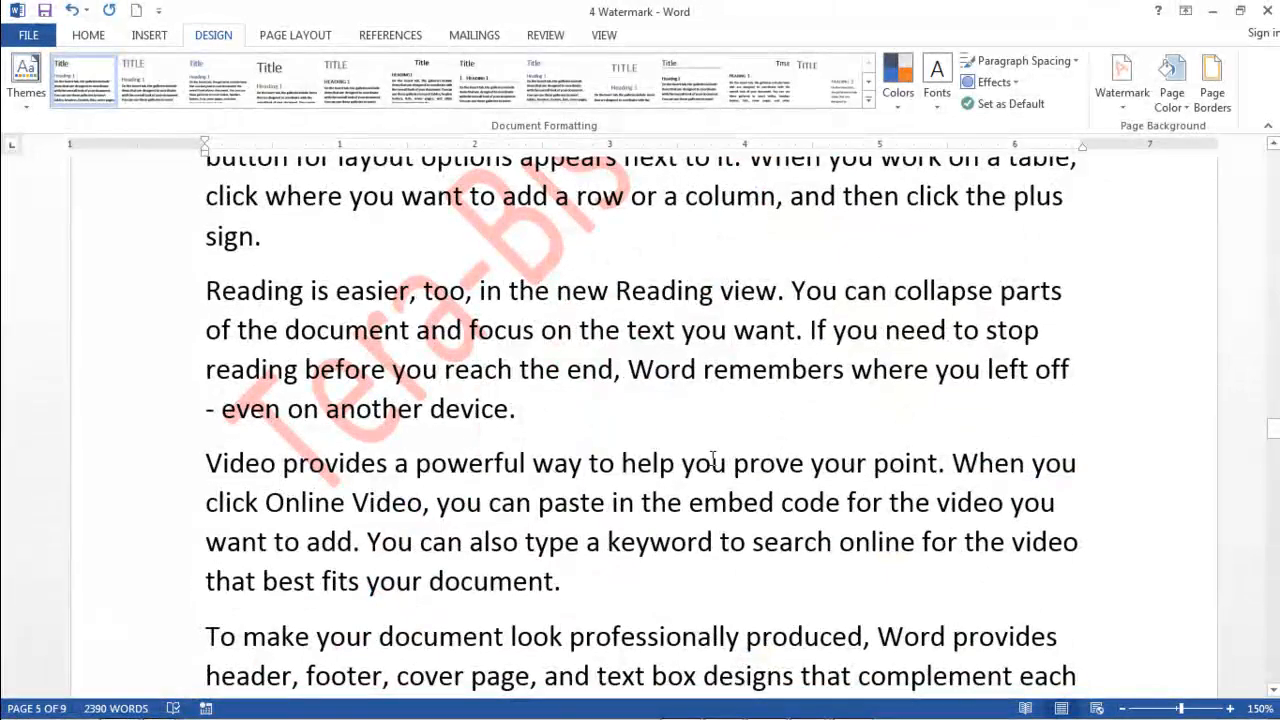
pyautogui.scroll(2, 690, 455)
pyautogui.scroll(-1, 713, 459)
pyautogui.scroll(-1, 713, 459)
pyautogui.scroll(1, 713, 459)
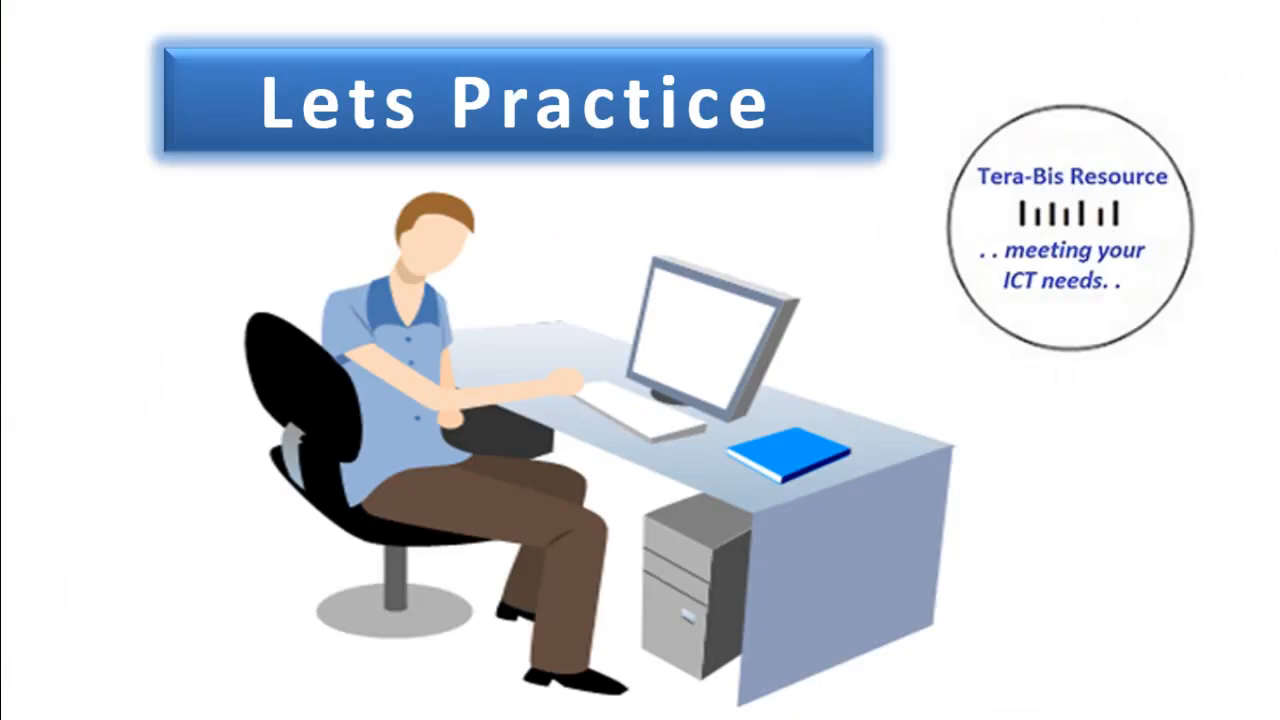
pyautogui.click(1056, 438)
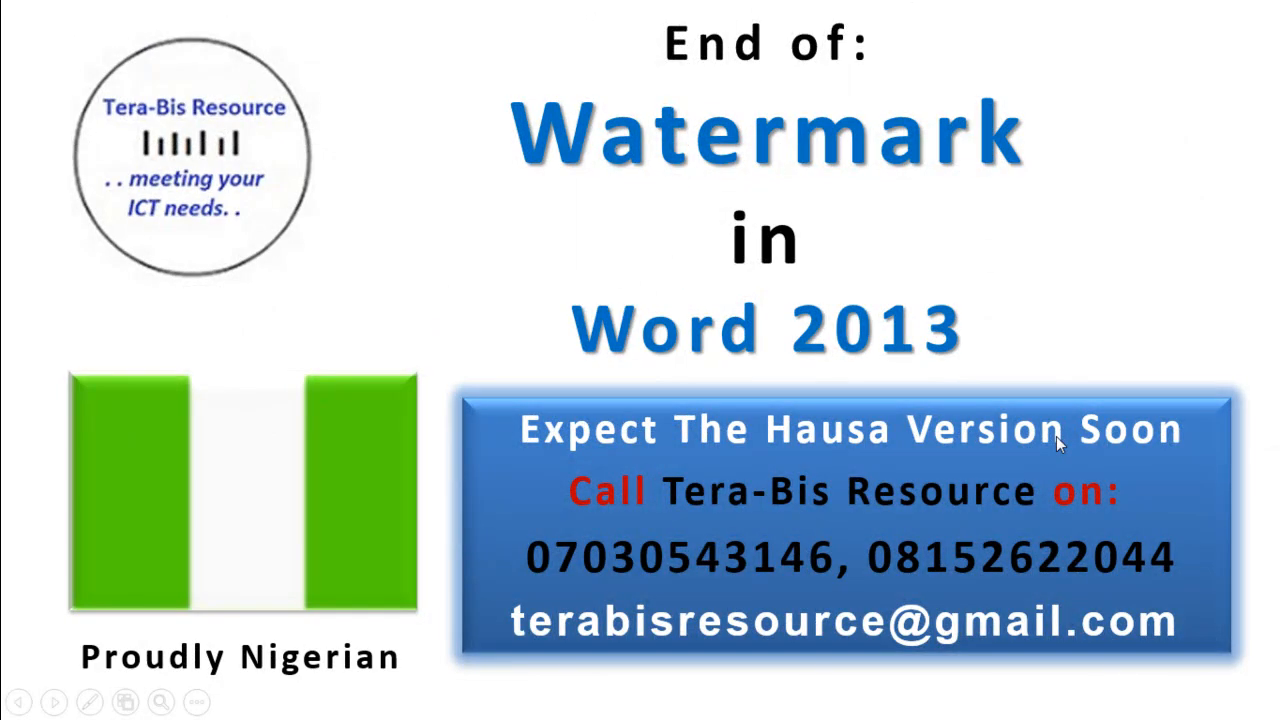